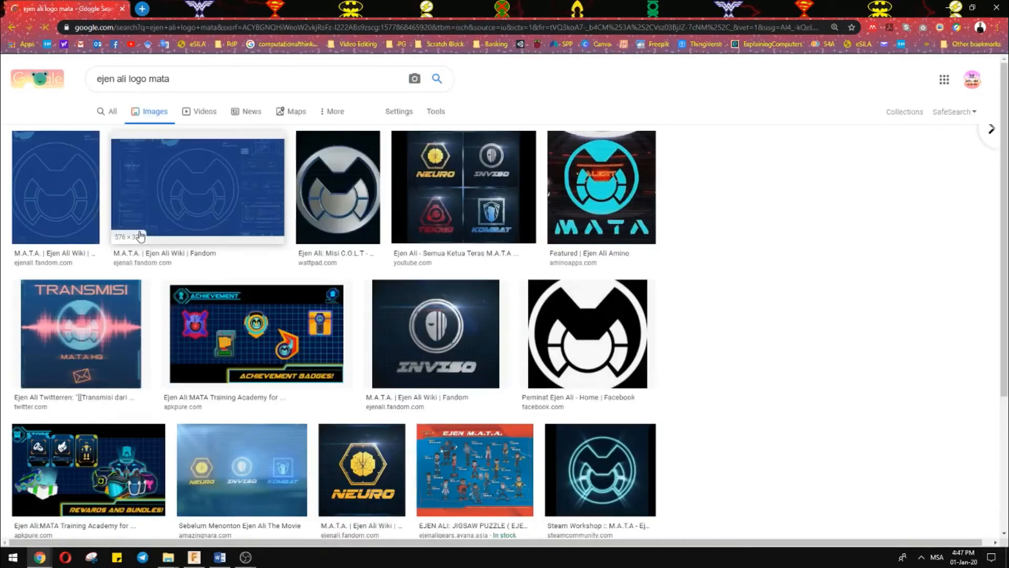
Open the portrait blue blueprint M.A.T.A. logo from the image results and copy the image
left_click(97, 226)
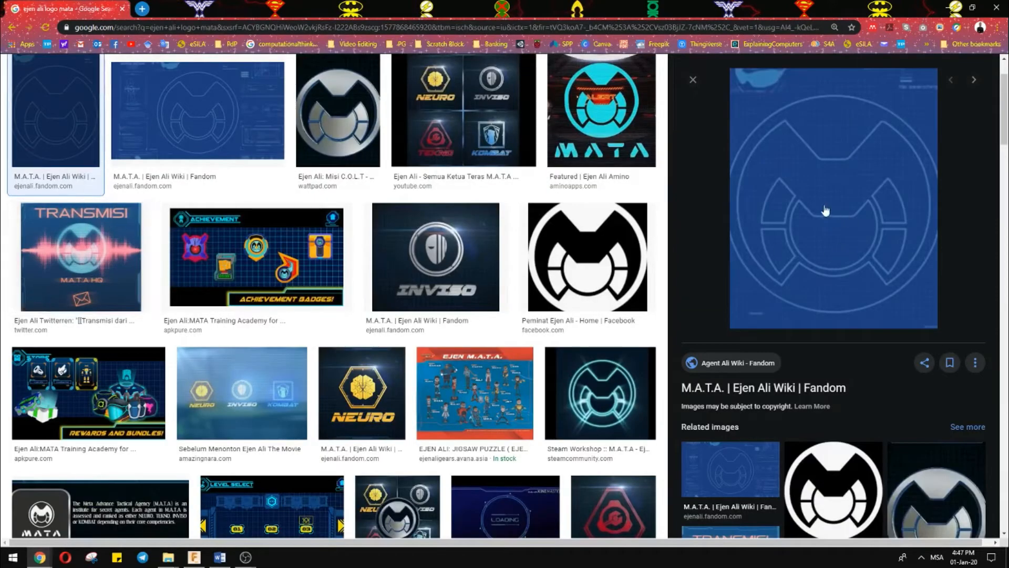
right_click(784, 198)
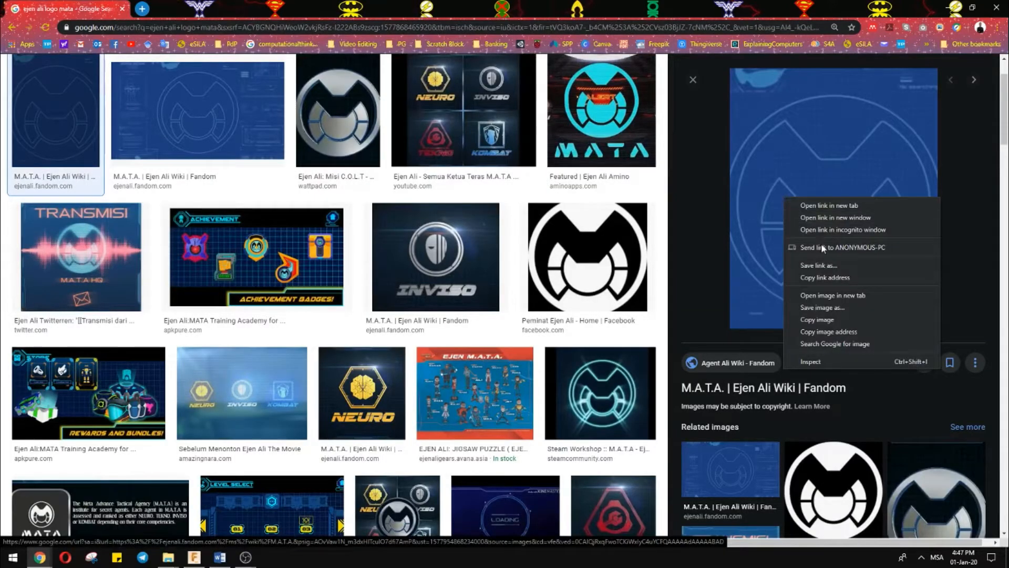
left_click(839, 319)
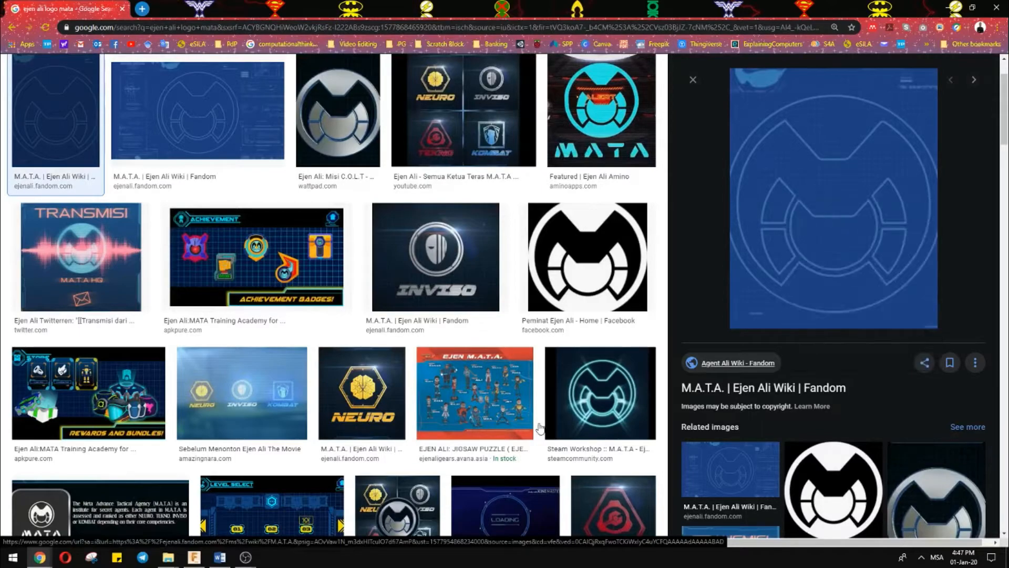
Switch to Word and paste the copied blueprint logo image into the blank document
left_click(220, 557)
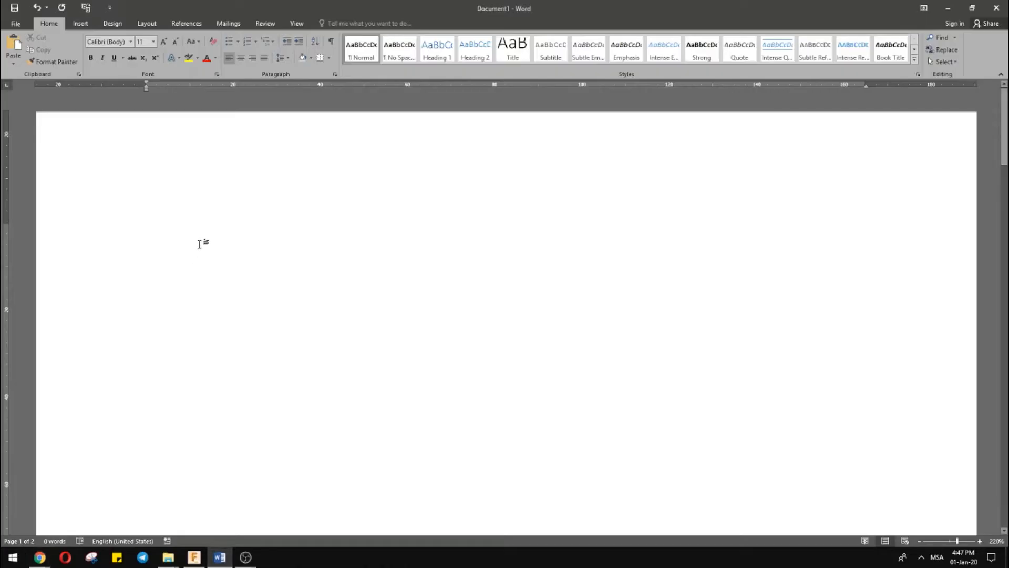
scroll(203, 241, "down", 3, "ctrl")
key("ctrl+v")
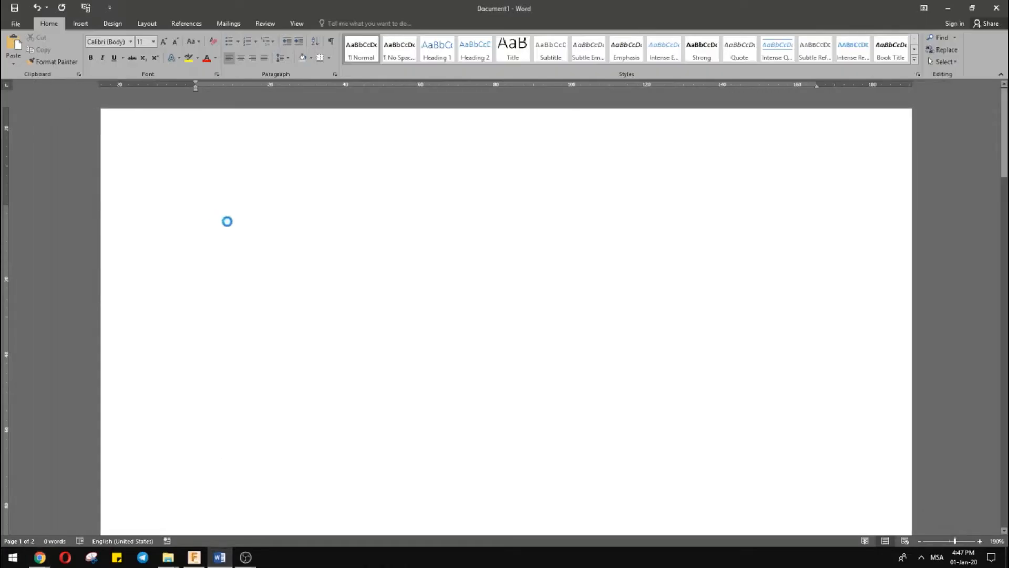
scroll(291, 249, "down", 4, "ctrl")
scroll(419, 270, "down", 2, "ctrl")
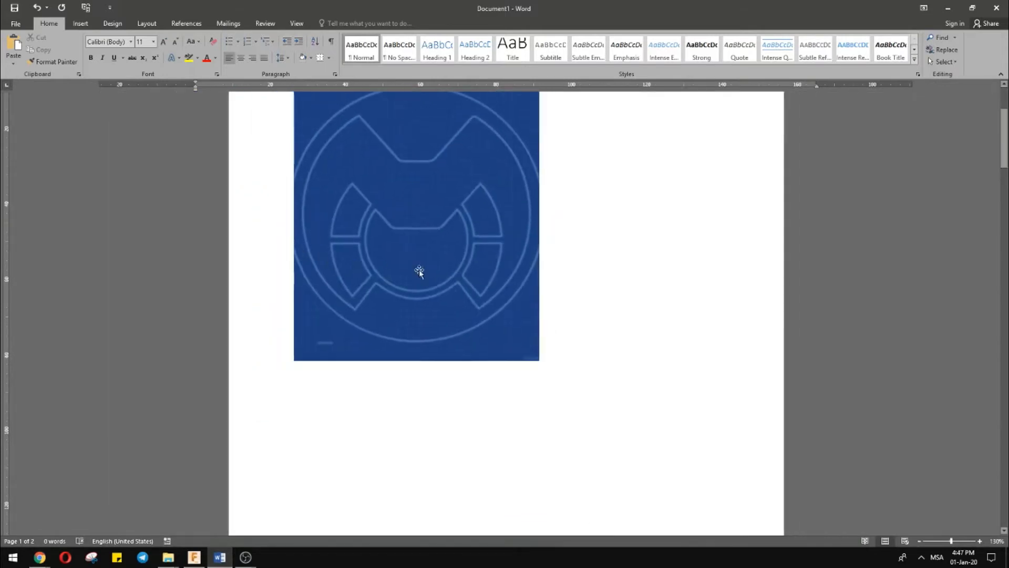
scroll(443, 274, "up", 2)
Lighten the pasted logo picture with the brightest, lowest-contrast Brightness/Contrast correction preset
left_click(477, 311)
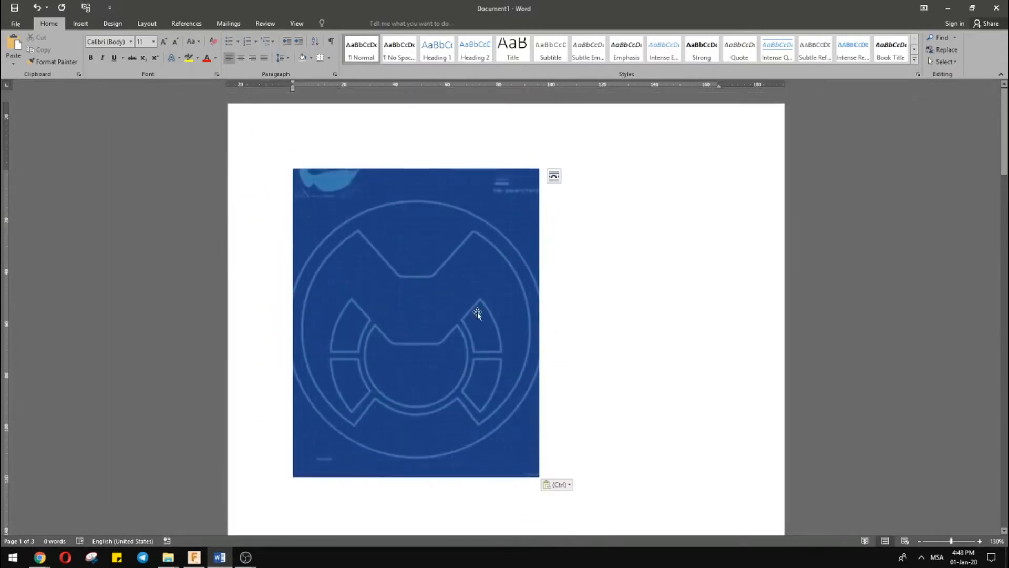
left_click(81, 26)
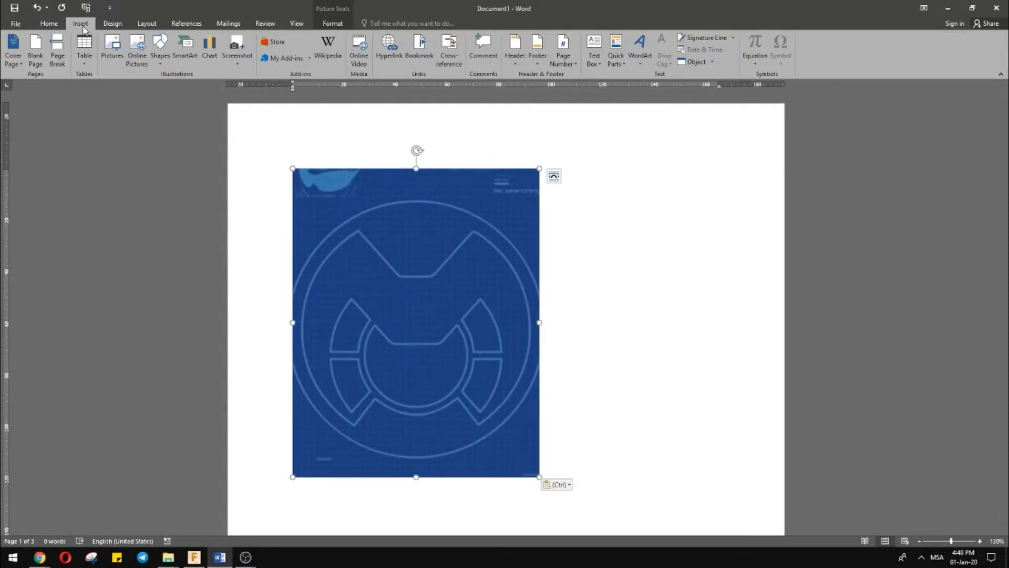
left_click(336, 25)
left_click(60, 50)
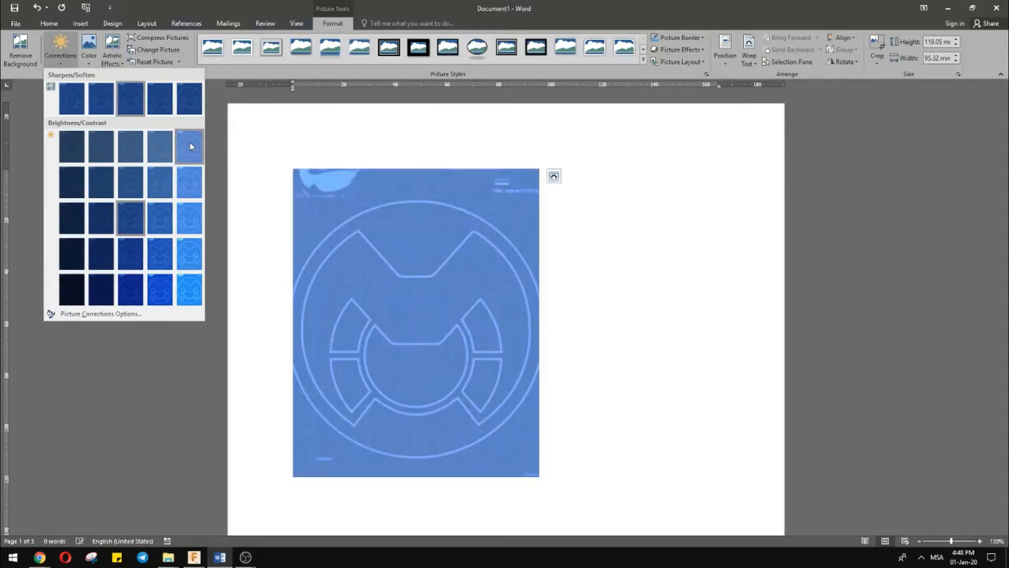
left_click(191, 144)
Draw a circle about 128 mm wide over the logo picture and apply the transparent preset style with a black outline
left_click(81, 23)
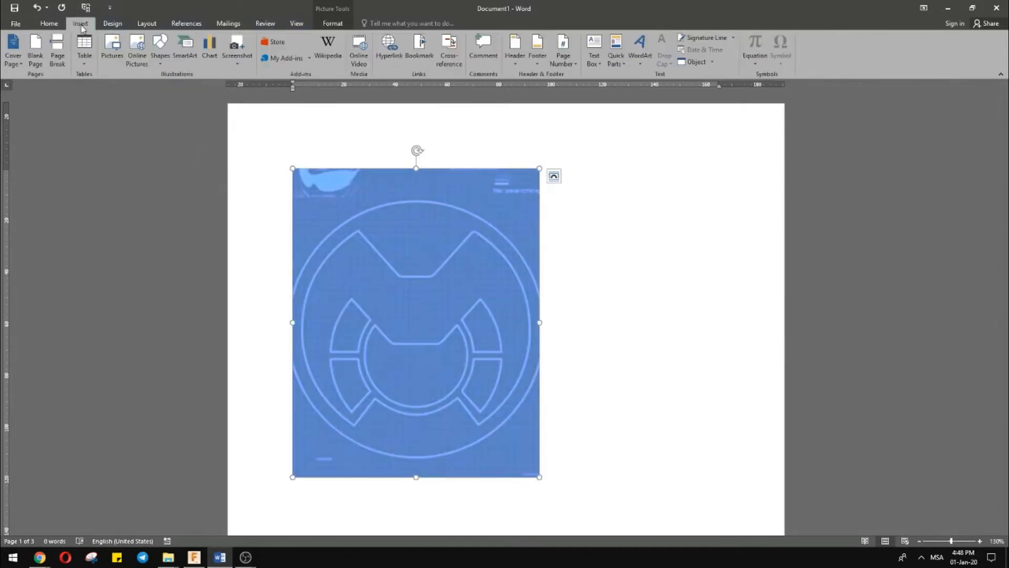
left_click(160, 50)
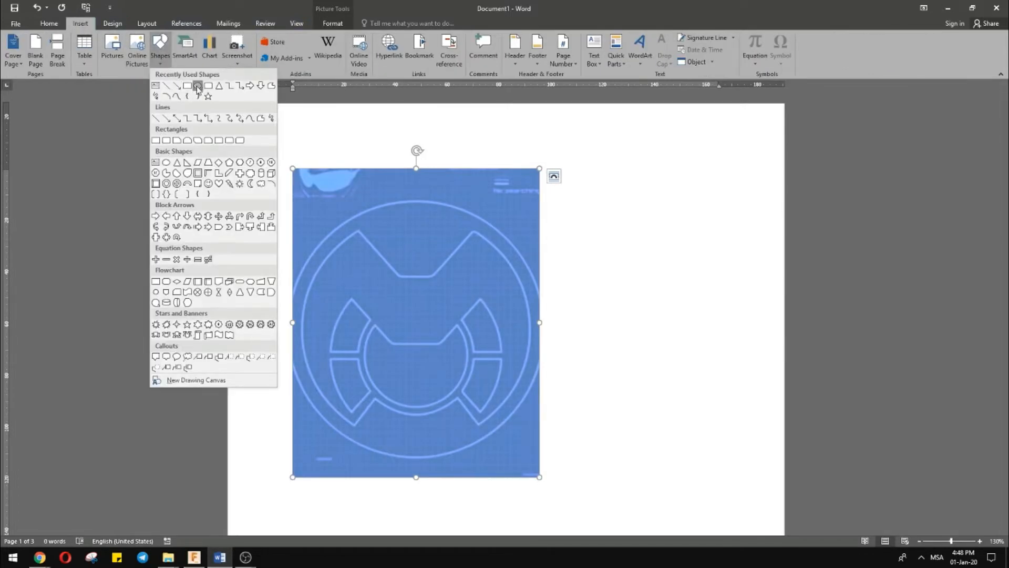
left_click(197, 86)
mouse_move(581, 256)
left_mouse_down()
mouse_move(246, 484)
mouse_move(249, 494)
left_mouse_up()
left_click_drag(390, 460, 408, 363)
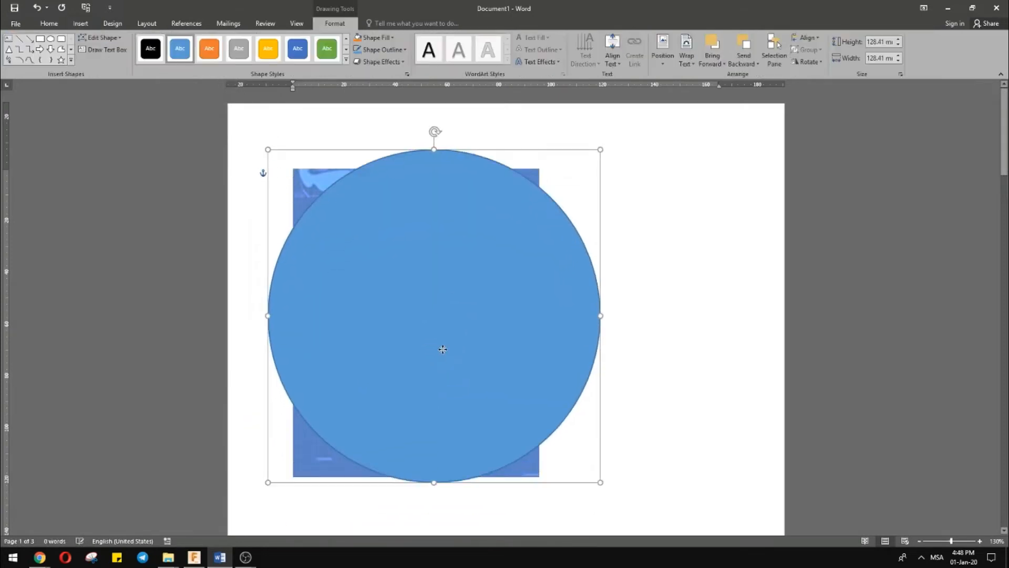
left_click(347, 63)
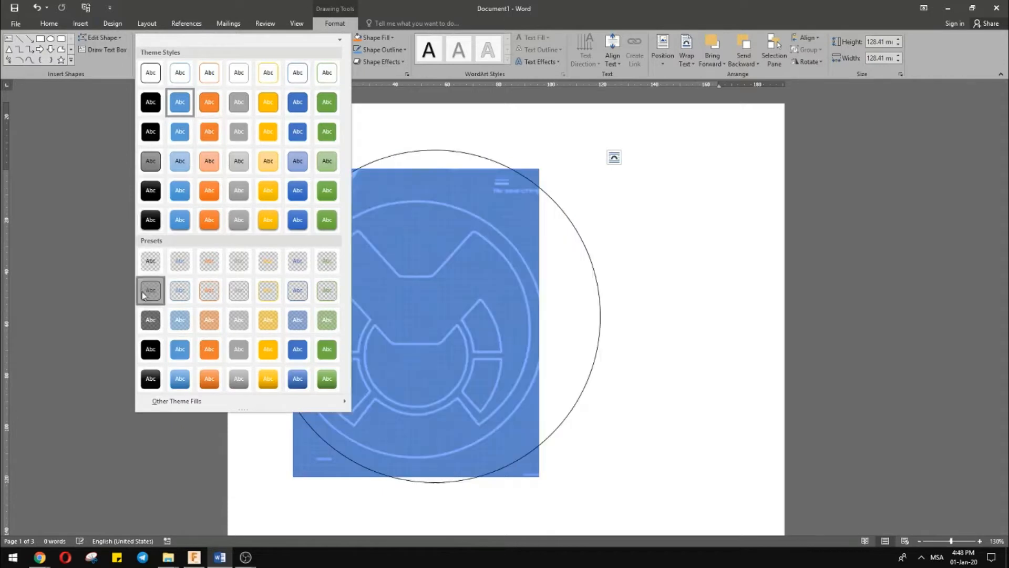
left_click(149, 290)
Resize the circle to about 99 mm and align it with the logo's outer ring
left_click_drag(600, 149, 495, 255)
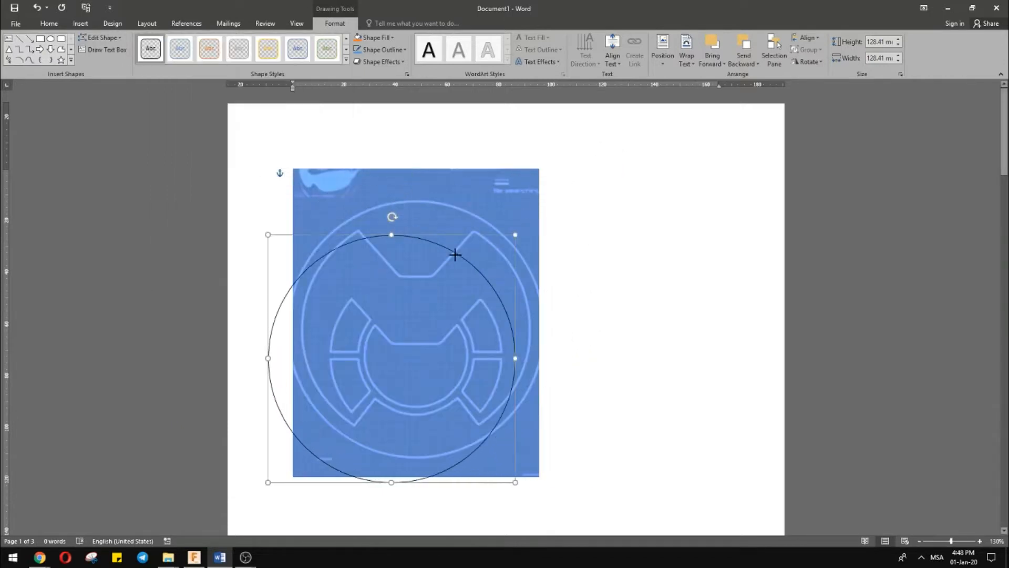
left_click_drag(413, 249, 435, 218)
left_click_drag(524, 214, 540, 199)
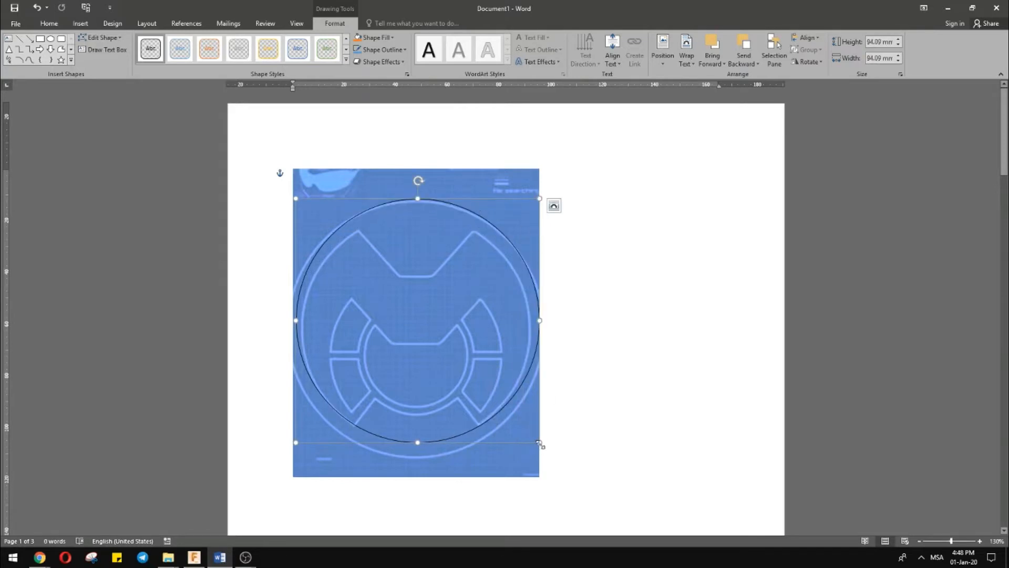
left_click_drag(540, 443, 554, 458)
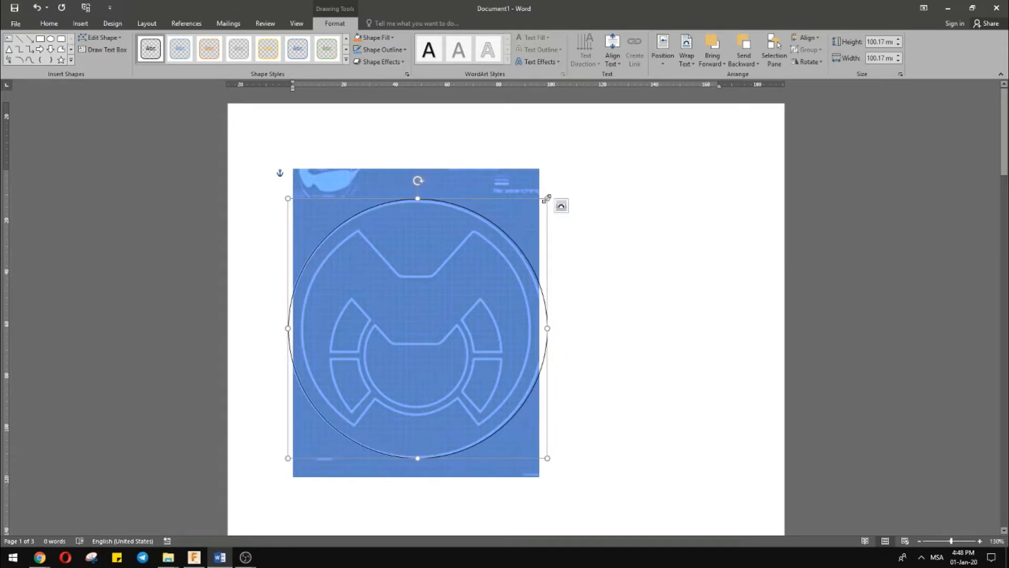
left_click_drag(547, 198, 543, 199)
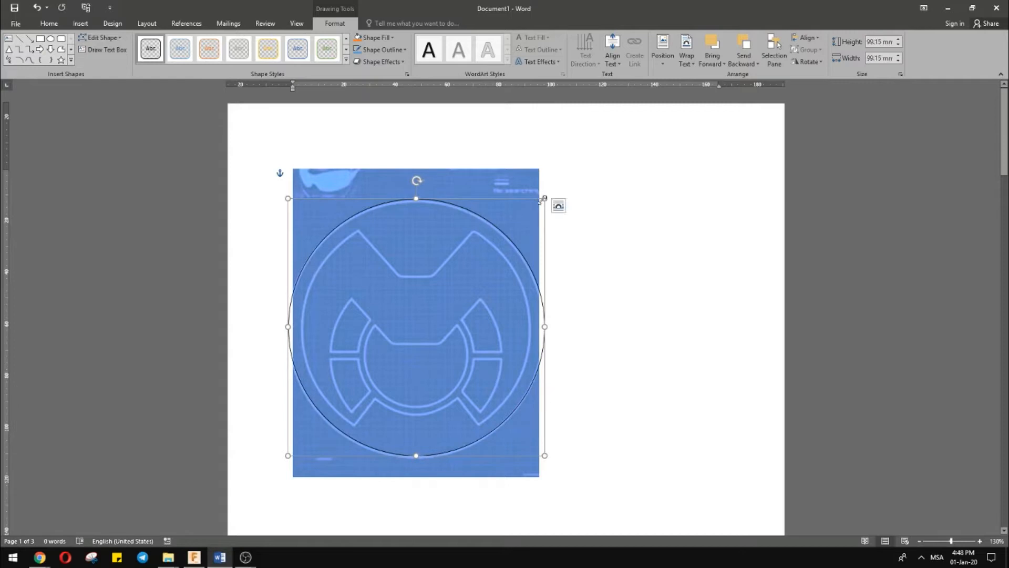
key("Down")
key("Down")
key("Left")
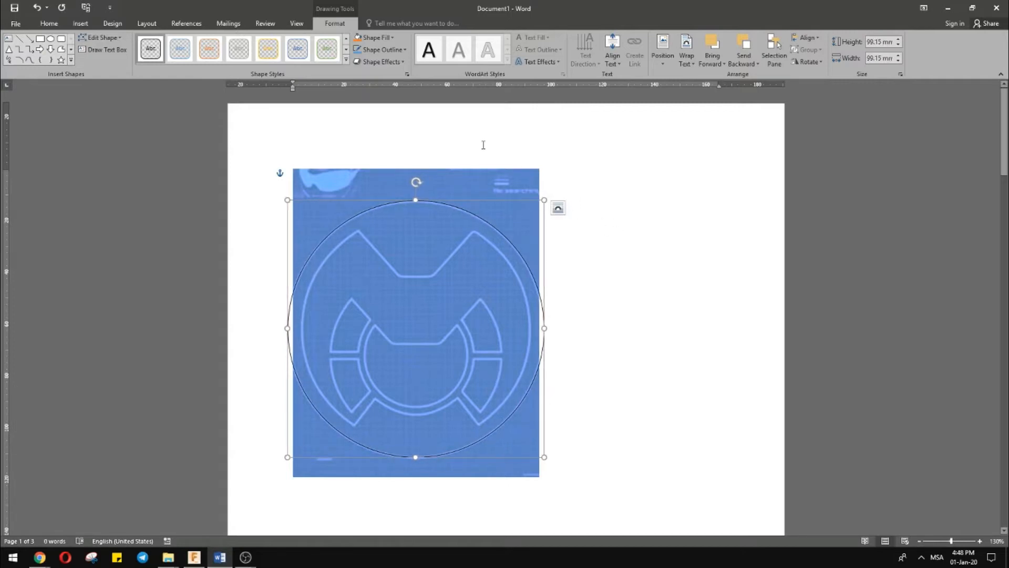
Give the circle's outline a heavier line weight
left_click(389, 53)
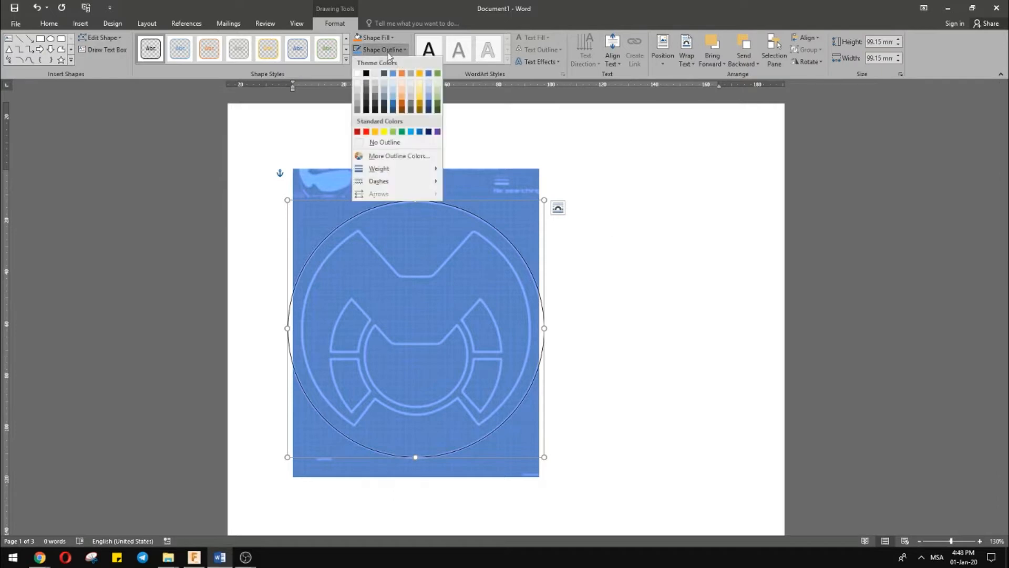
mouse_move(429, 168)
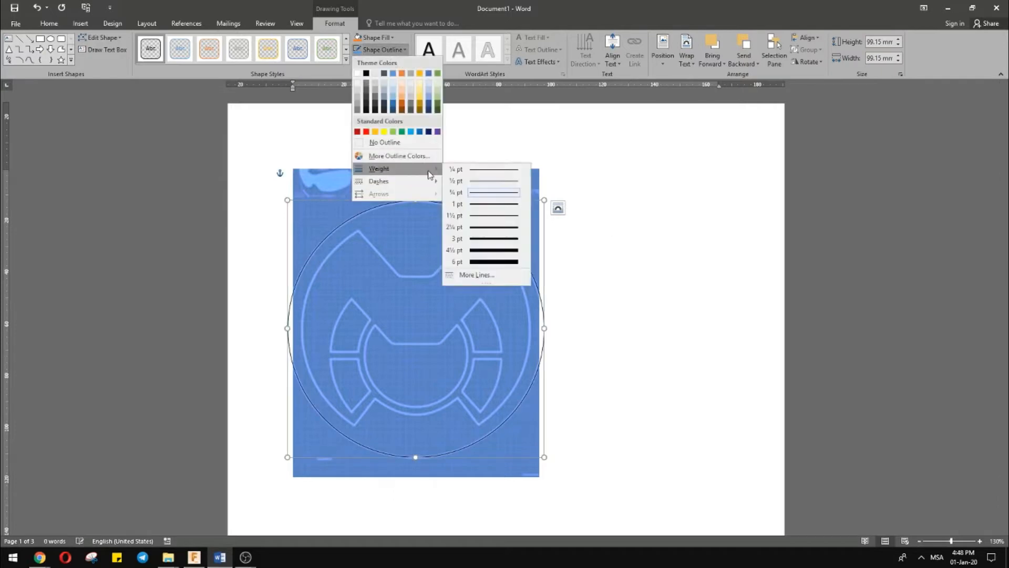
left_click(488, 234)
left_click(692, 281)
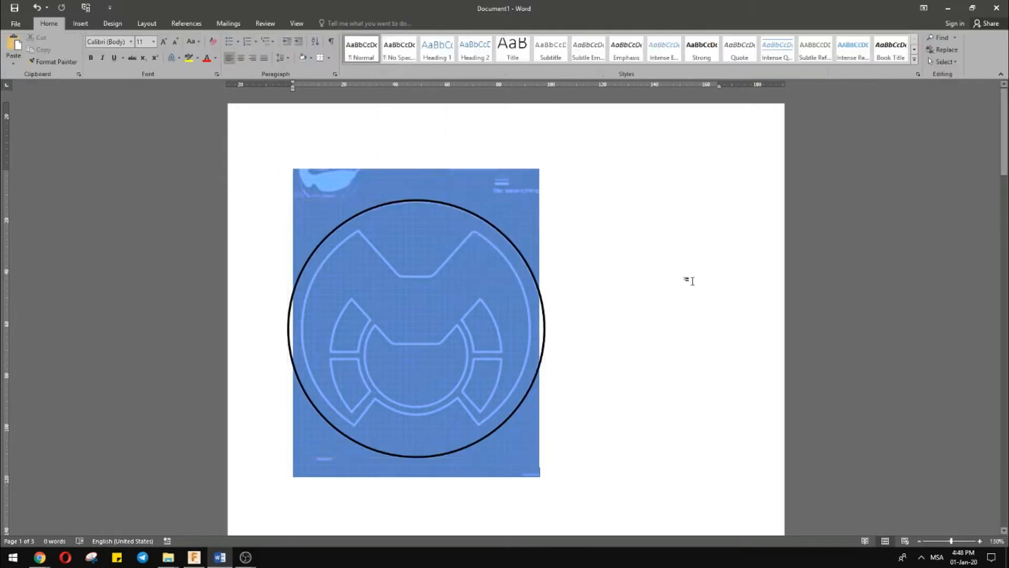
Duplicate the outer ring circle, keeping only one copy
left_click(544, 323)
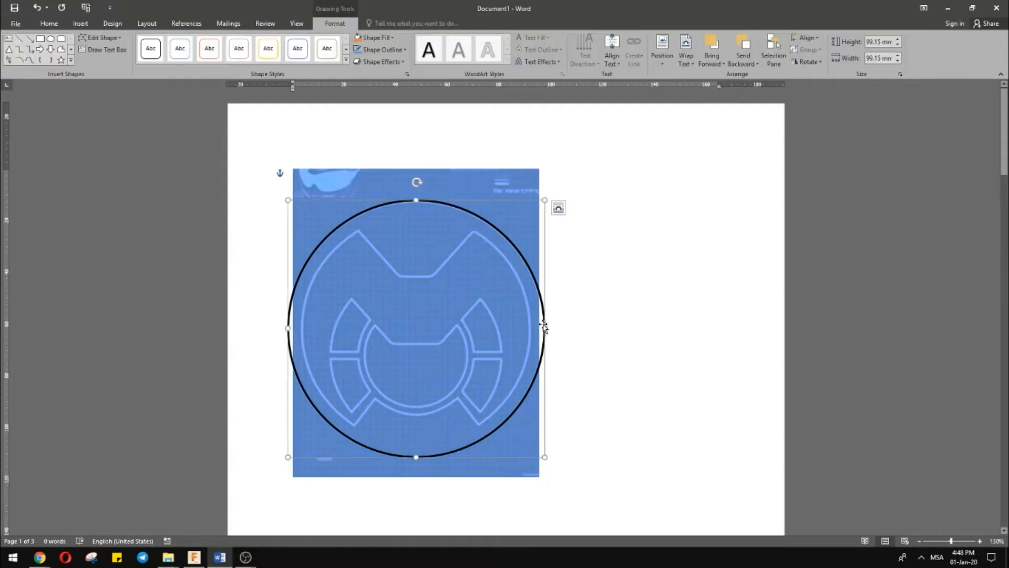
key("ctrl+v")
key("ctrl+v")
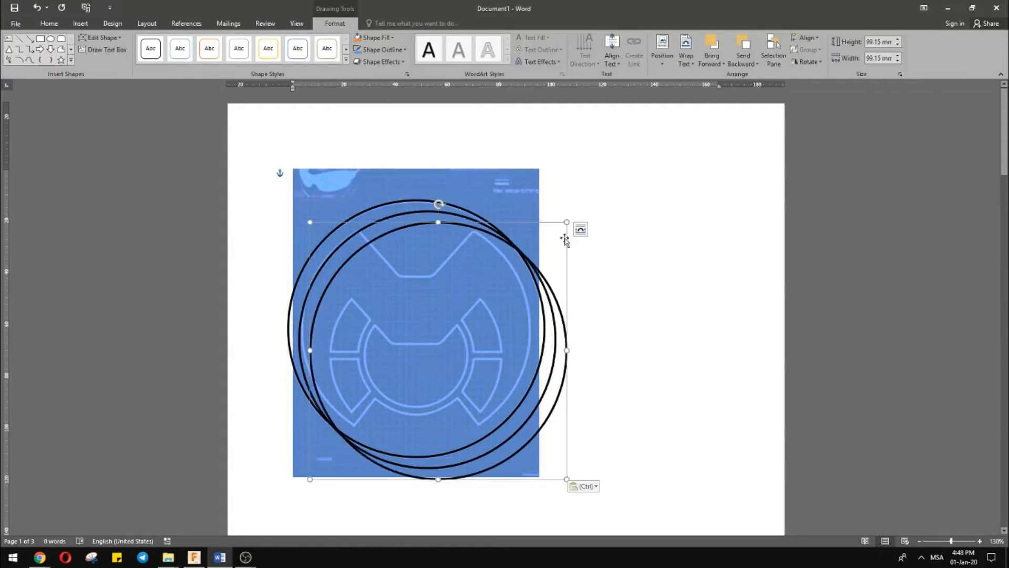
key("Delete")
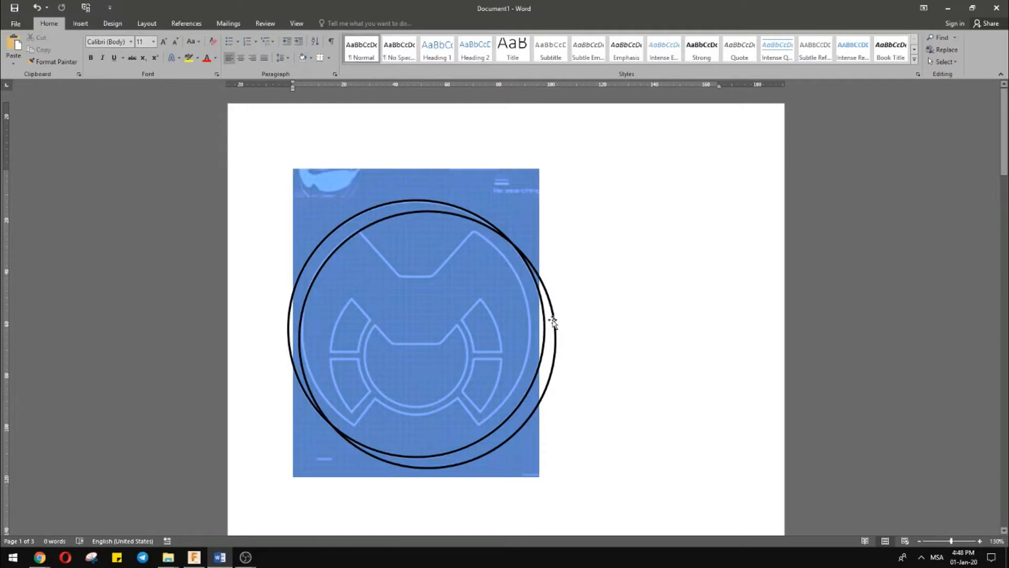
left_click(553, 322)
left_click_drag(556, 211, 507, 258)
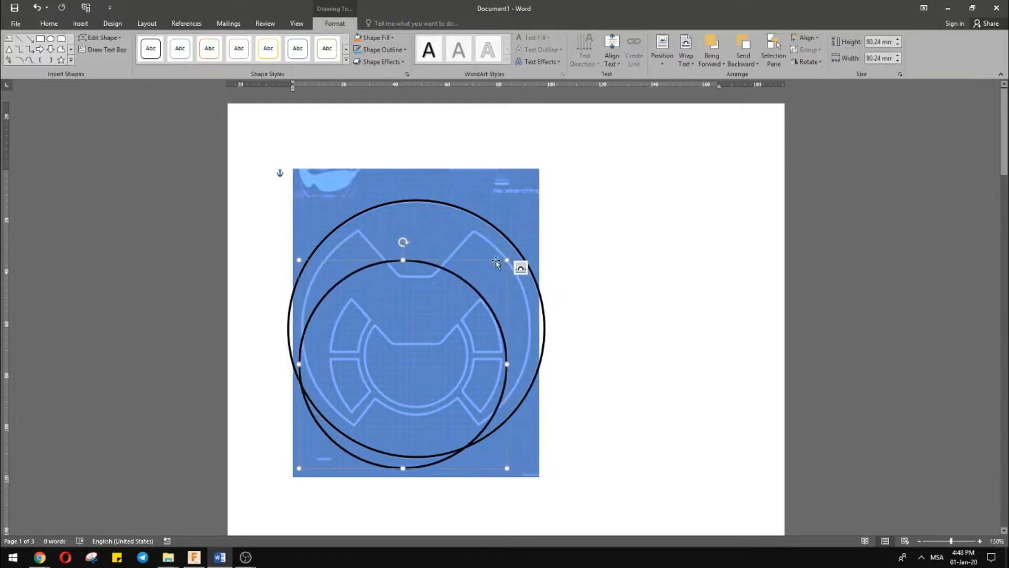
left_click_drag(409, 262, 413, 220)
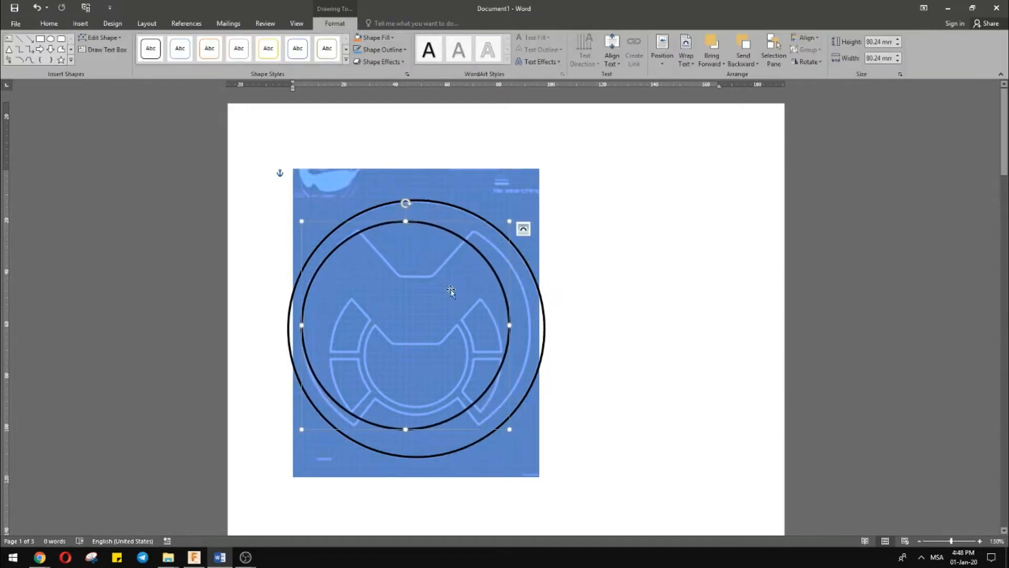
left_click_drag(510, 324, 532, 326)
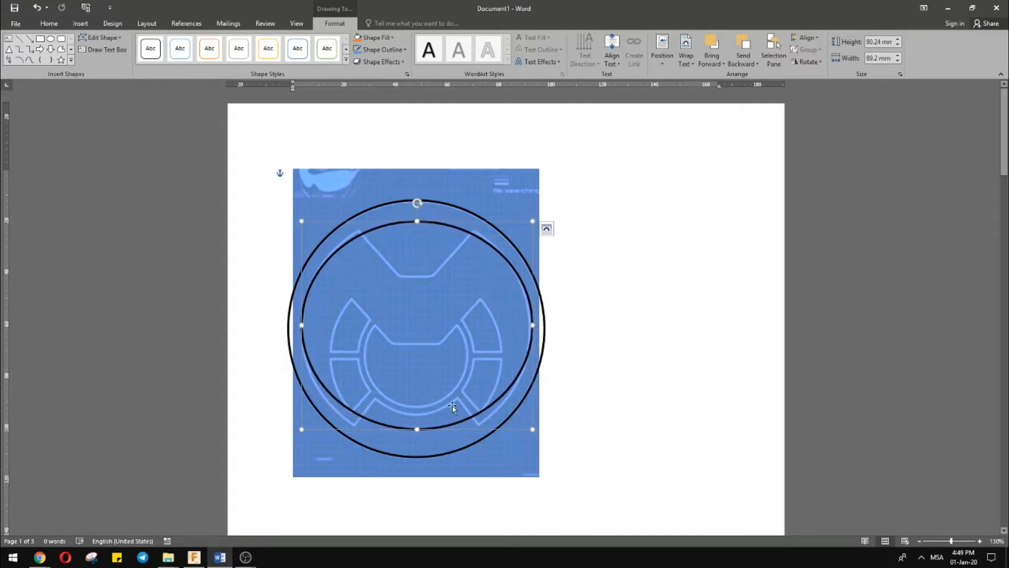
left_click_drag(417, 430, 416, 442)
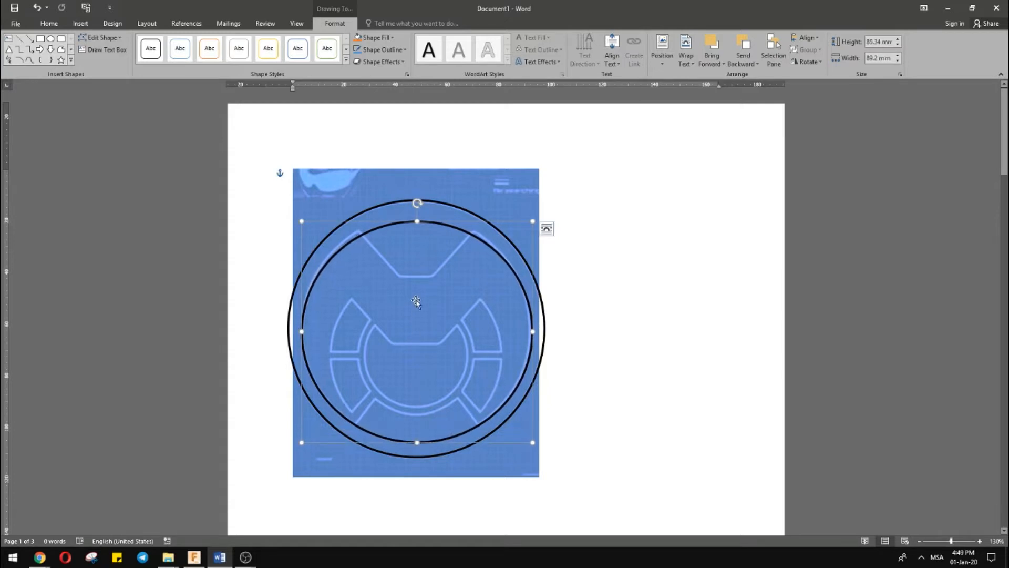
key("ctrl+x")
key("ctrl+v")
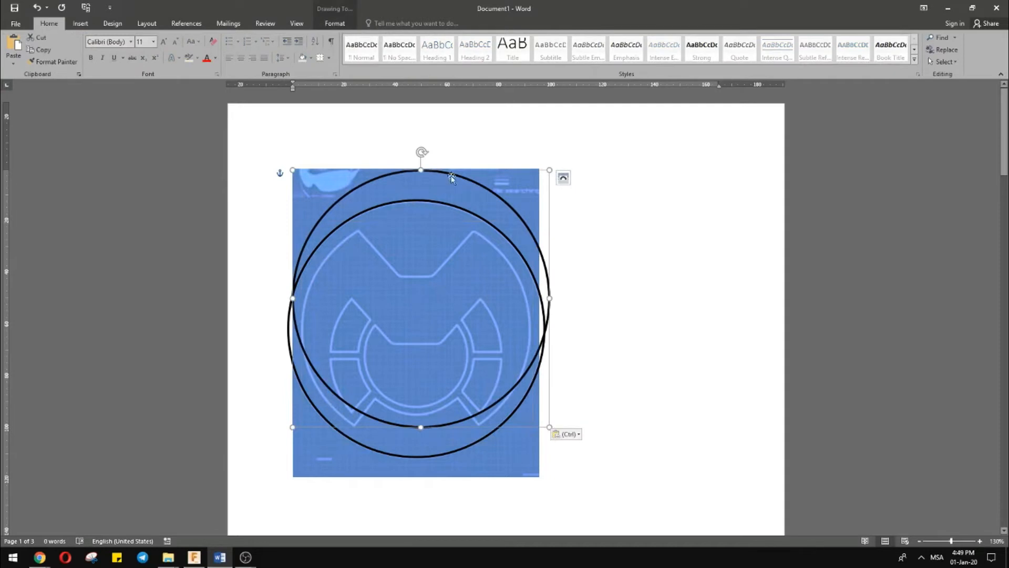
Shrink the duplicated circle proportionally and align it with the logo's second ring, just inside the outer ring
left_click_drag(549, 170, 466, 237)
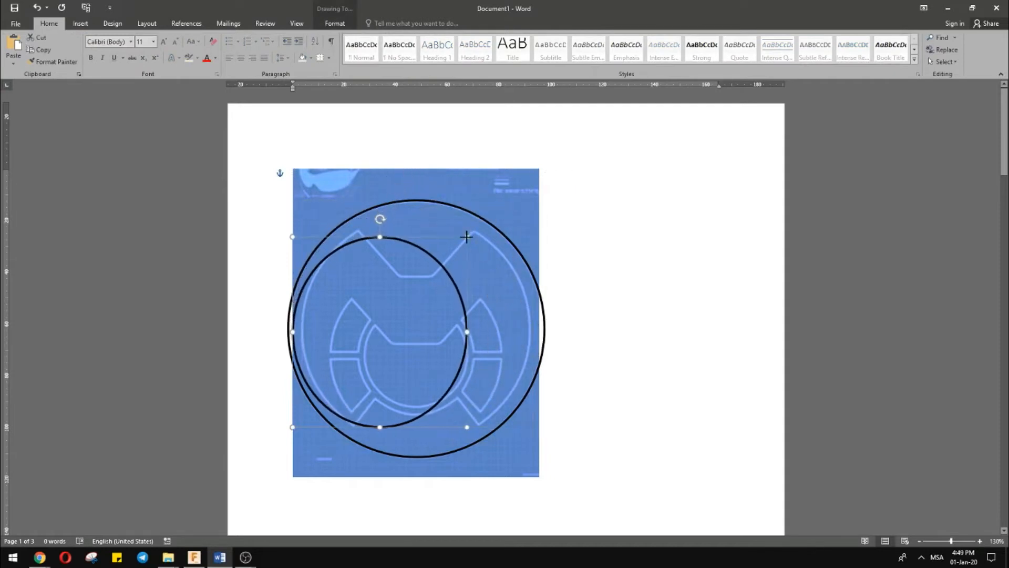
key("ctrl+z")
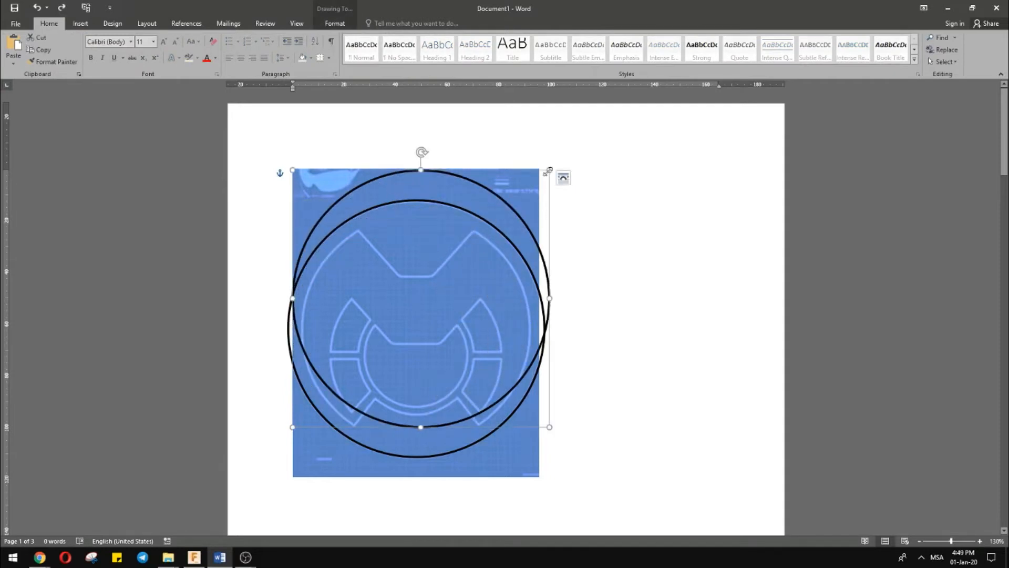
left_click_drag(550, 170, 485, 235)
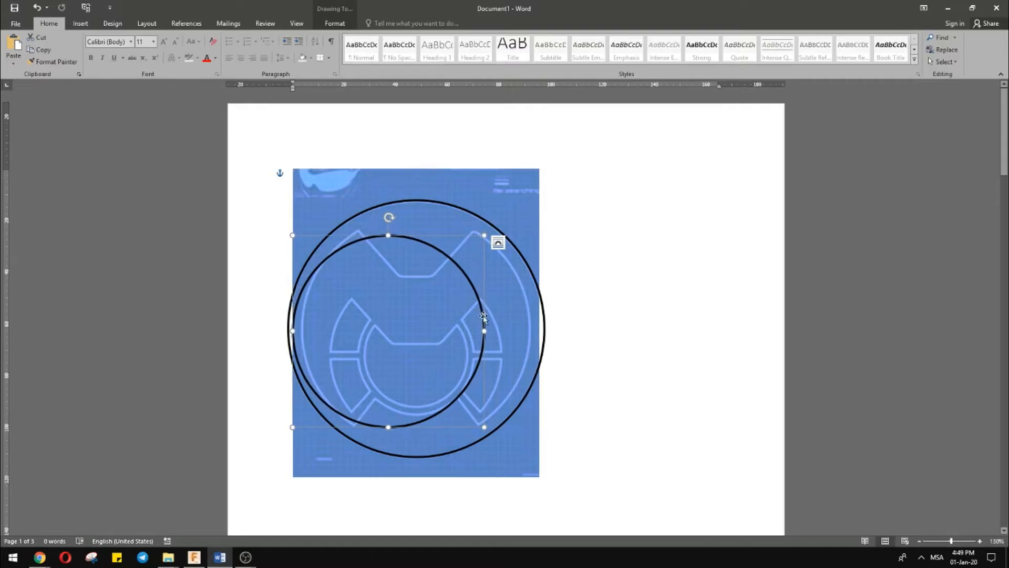
mouse_move(484, 317)
left_mouse_down()
mouse_move(502, 327)
mouse_move(493, 300)
mouse_move(493, 316)
left_mouse_up()
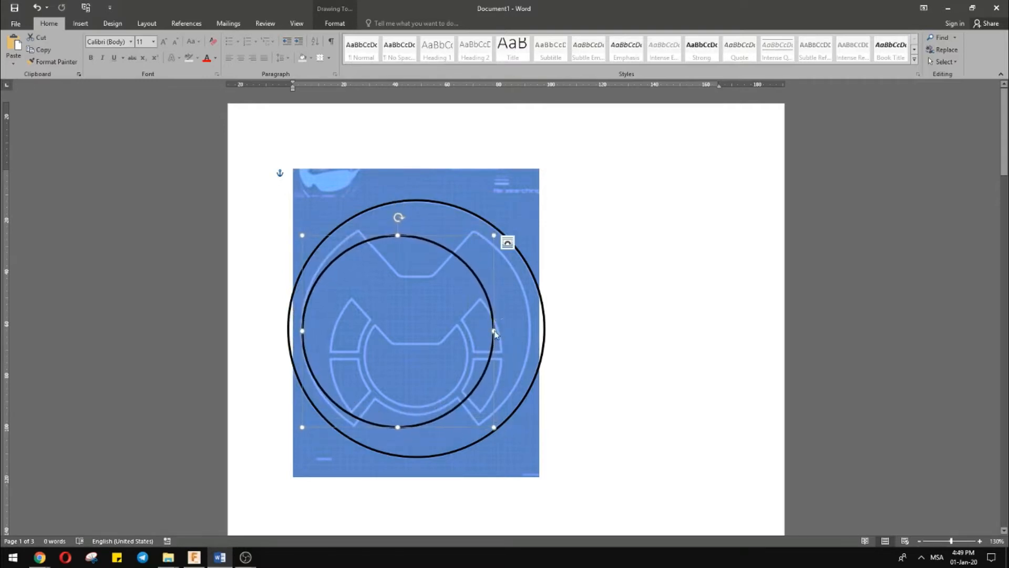
left_click_drag(493, 235, 528, 221)
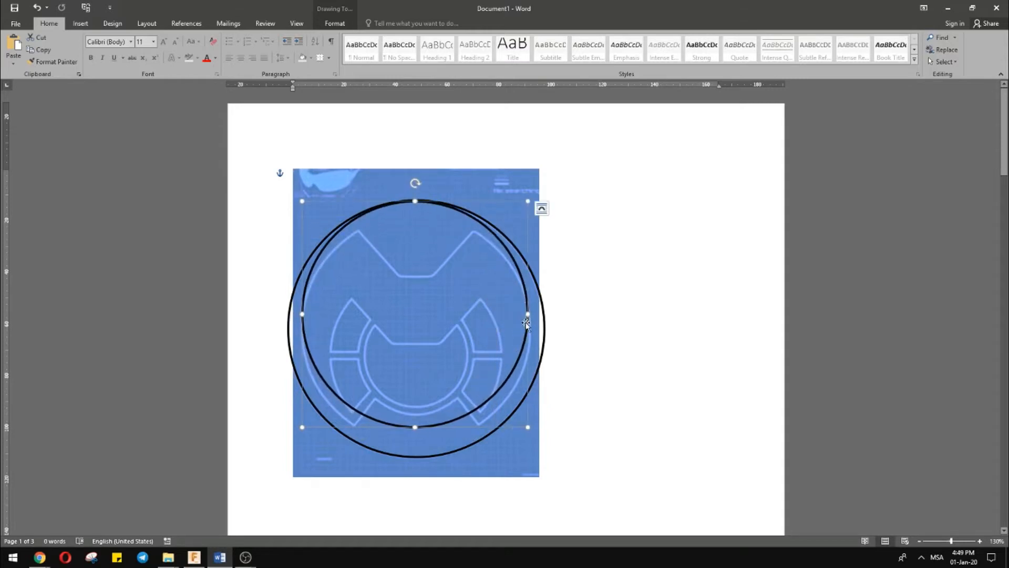
left_click_drag(526, 324, 524, 339)
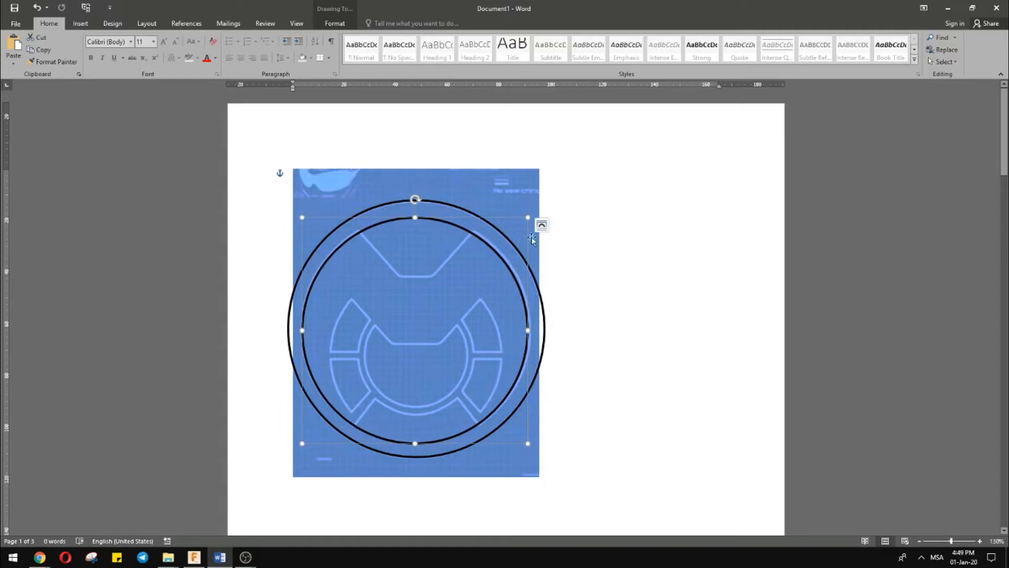
left_click_drag(527, 218, 529, 218)
key("Up")
key("Up")
key("Up")
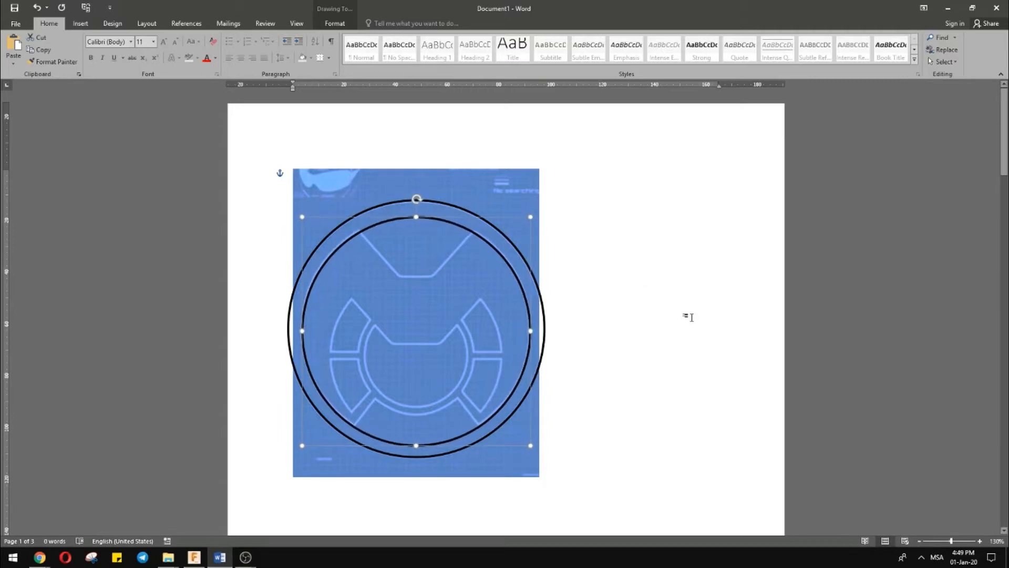
key("Up")
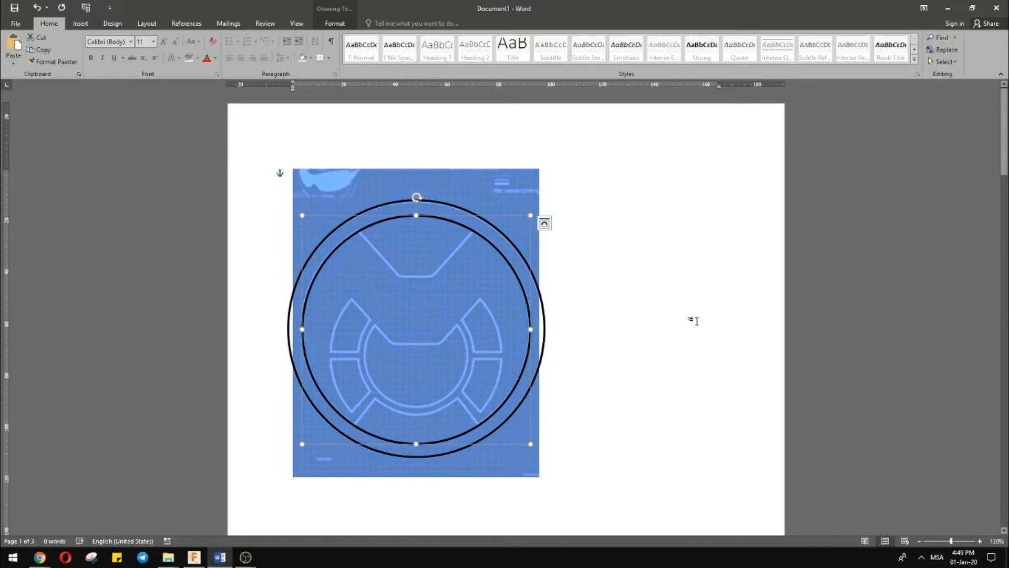
Duplicate the second ring circle and shrink the copy to the size of the logo's innermost circle
key("ctrl+v")
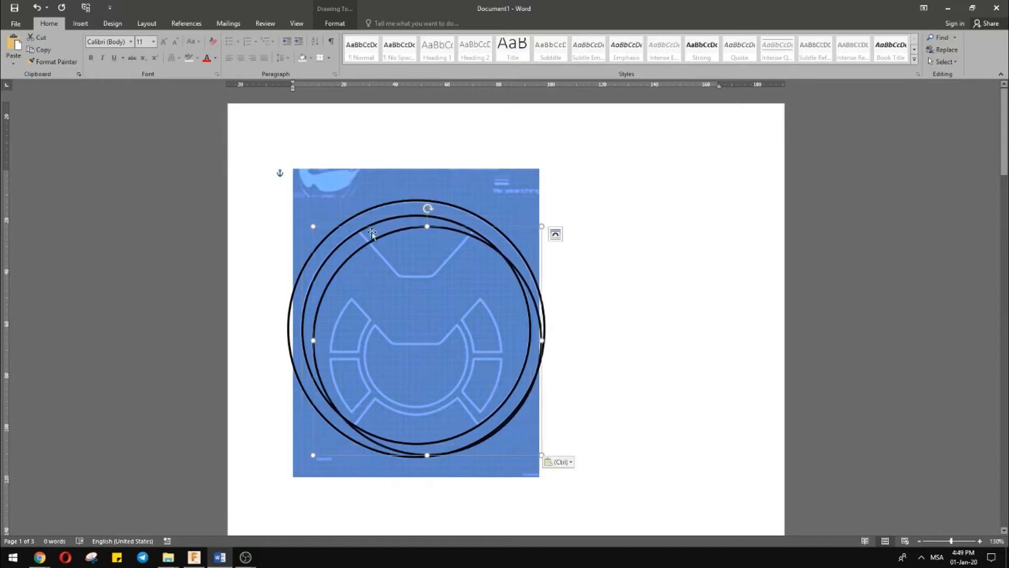
left_click_drag(313, 226, 391, 294)
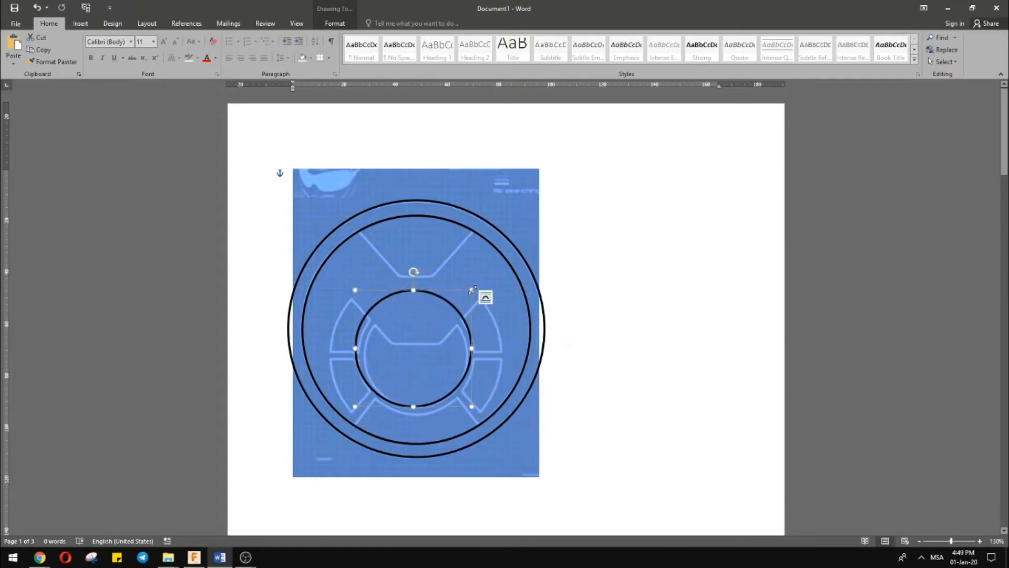
mouse_move(471, 290)
left_mouse_down()
mouse_move(450, 312)
mouse_move(428, 305)
mouse_move(469, 299)
left_mouse_up()
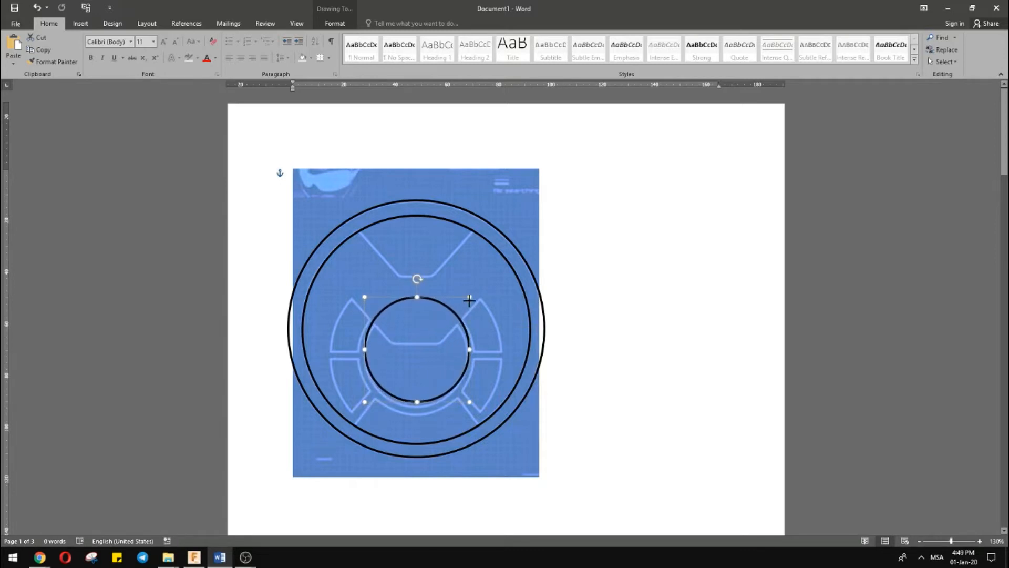
Nudge the small circle into alignment with the innermost circle of the blueprint logo
key("Down")
key("Down")
key("Down")
key("Down")
key("Down")
key("Down")
key("Down")
key("Down")
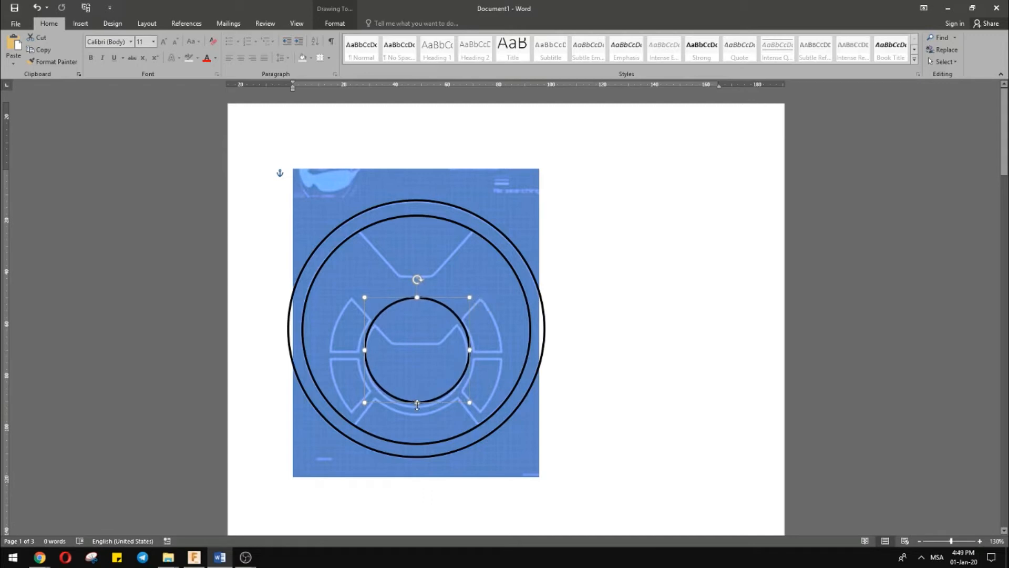
key("Down")
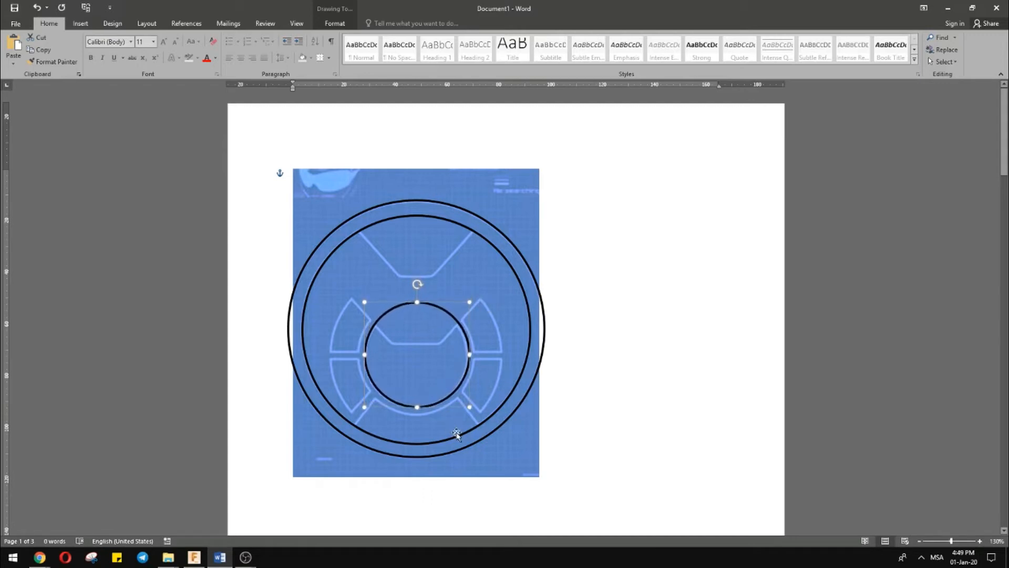
key("Left")
key("Left")
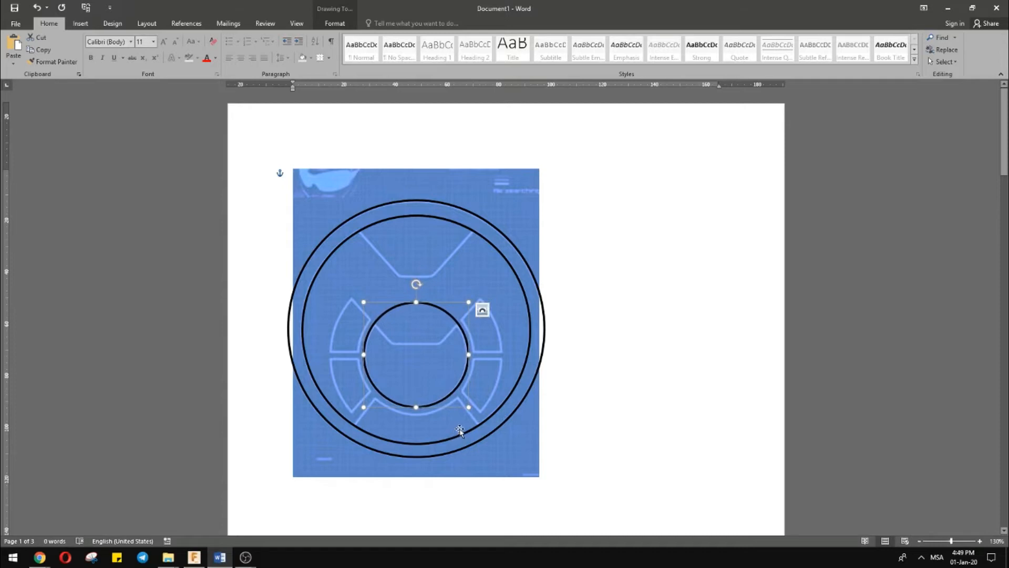
Duplicate the innermost circle, enlarge the copy slightly and align it with the inner arcs of the four curved segments
key("ctrl+v")
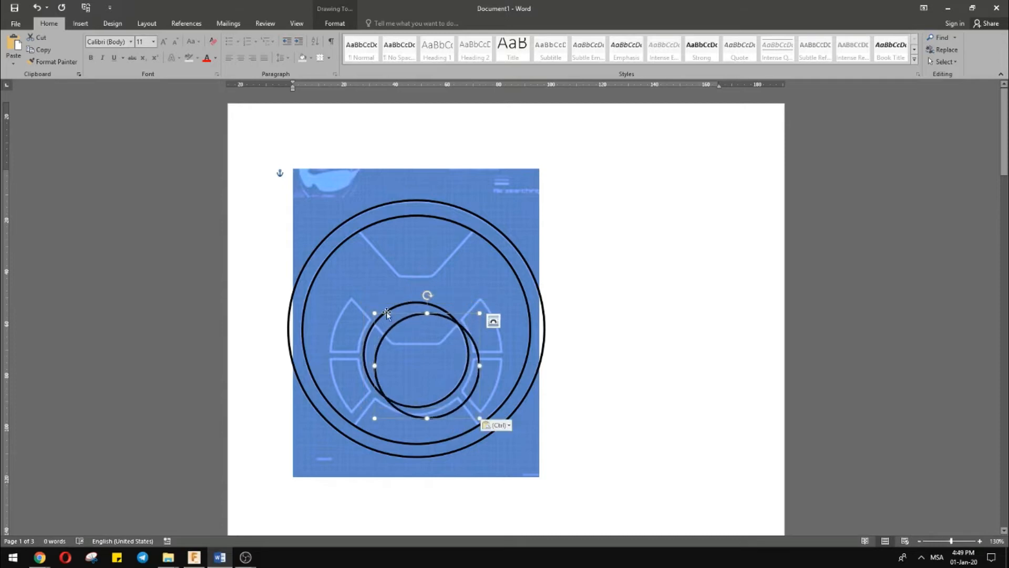
left_click_drag(373, 311, 357, 295)
key("Up")
key("Up")
key("Up")
key("Up")
key("Up")
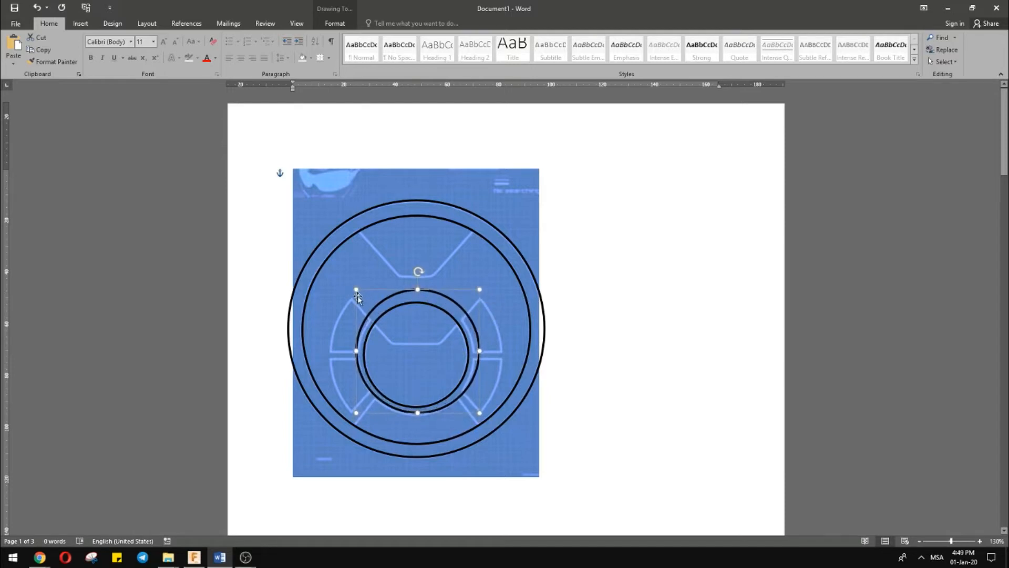
left_click_drag(480, 290, 473, 297)
key("Right")
key("Right")
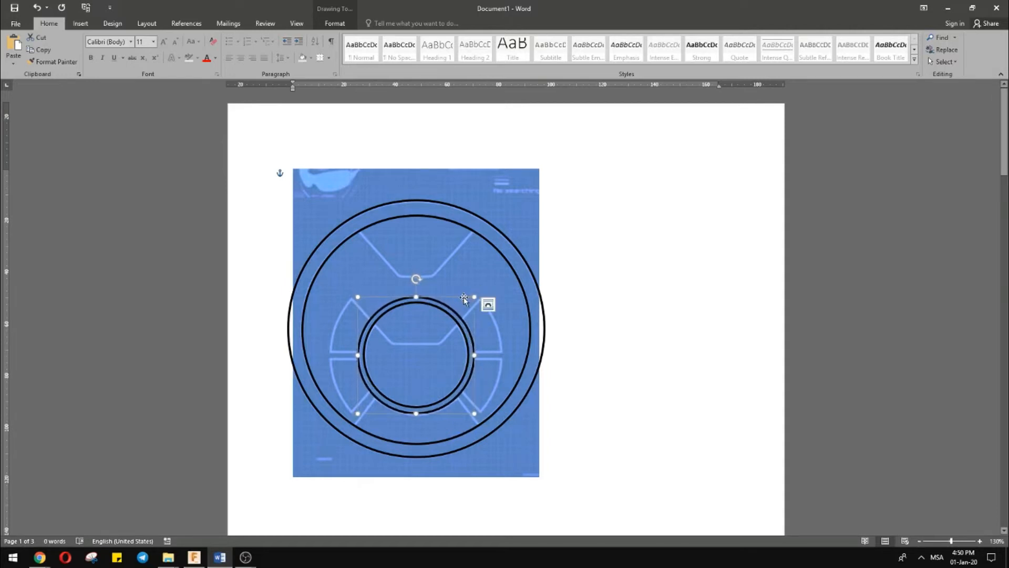
key("Down")
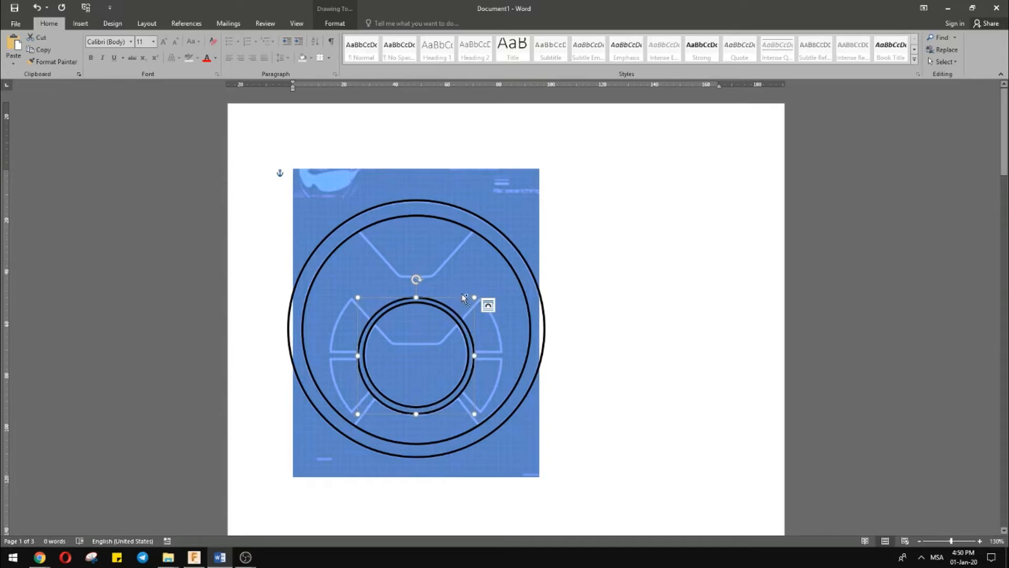
Duplicate the segments' inner circle, enlarge the copy and move it around the four curved segments
key("ctrl+v")
left_click_drag(486, 309, 511, 282)
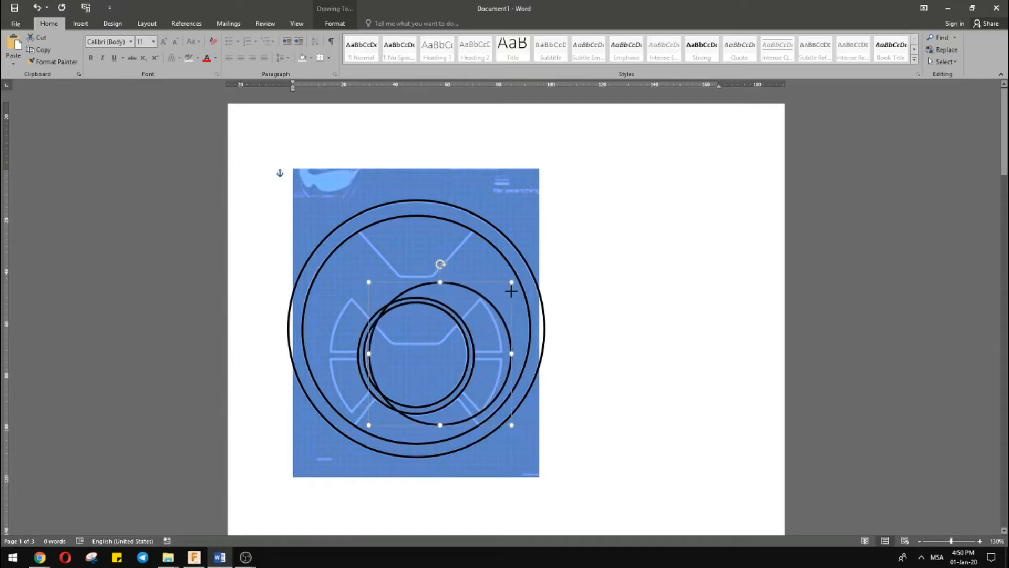
left_click_drag(369, 426, 349, 445)
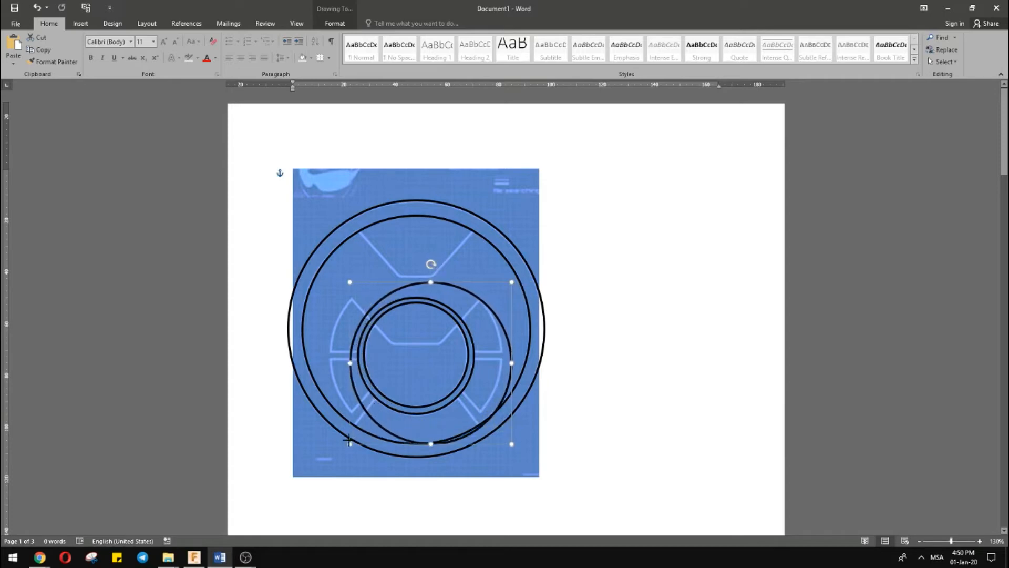
left_click_drag(393, 280, 362, 272)
left_click(383, 298)
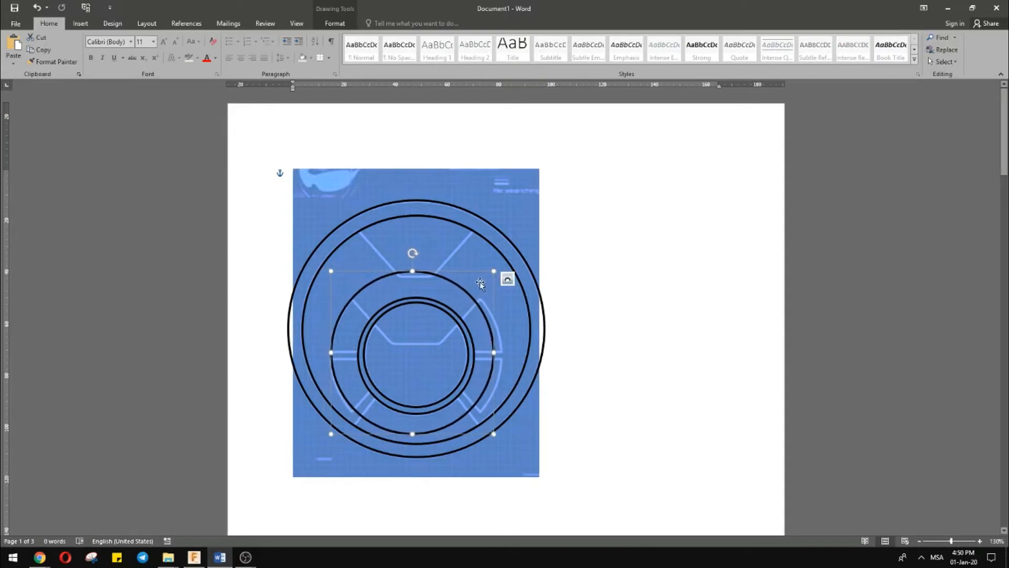
Fine-tune the enlarged circle's size and position to match the outer arcs of the four curved segments
left_click_drag(492, 273, 503, 263)
key("Down")
key("Down")
key("Down")
key("Down")
key("Down")
key("Down")
key("Down")
key("Down")
key("Down")
key("Down")
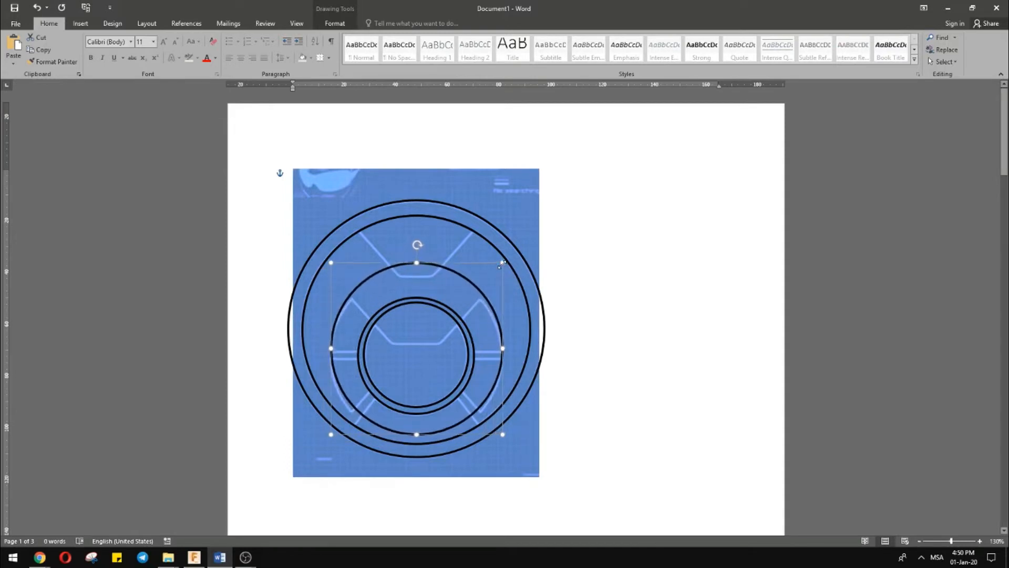
key("Left")
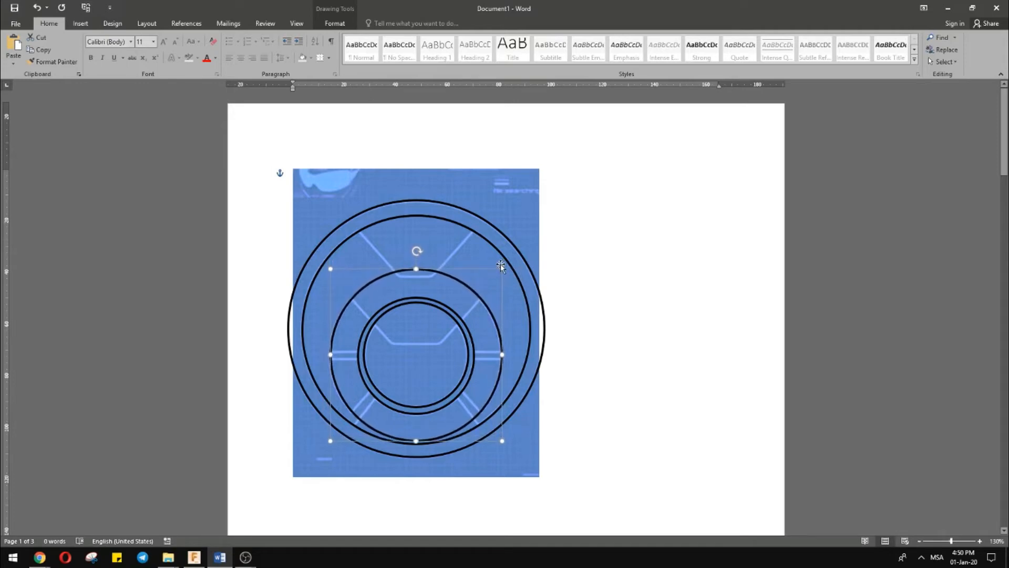
key("Down")
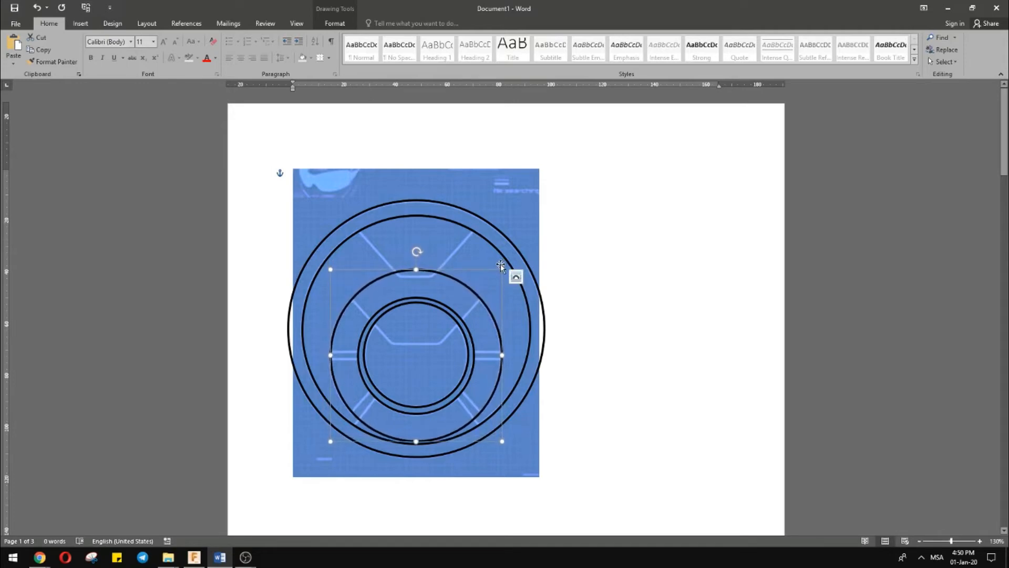
left_click(674, 307)
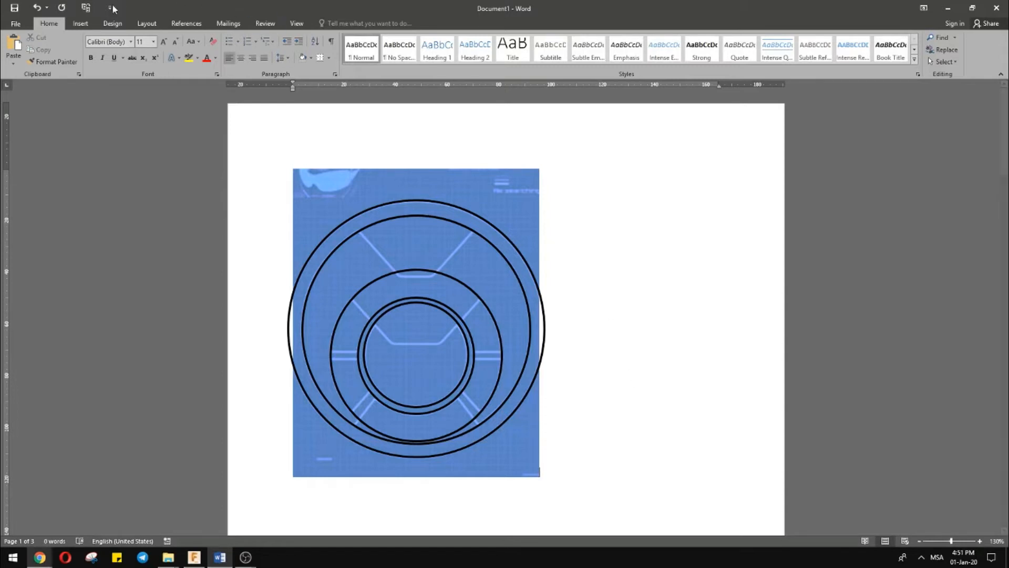
Draw a straight diagonal line about 74 mm high and 74 mm wide over the logo and apply the thickest black theme line style
left_click(81, 23)
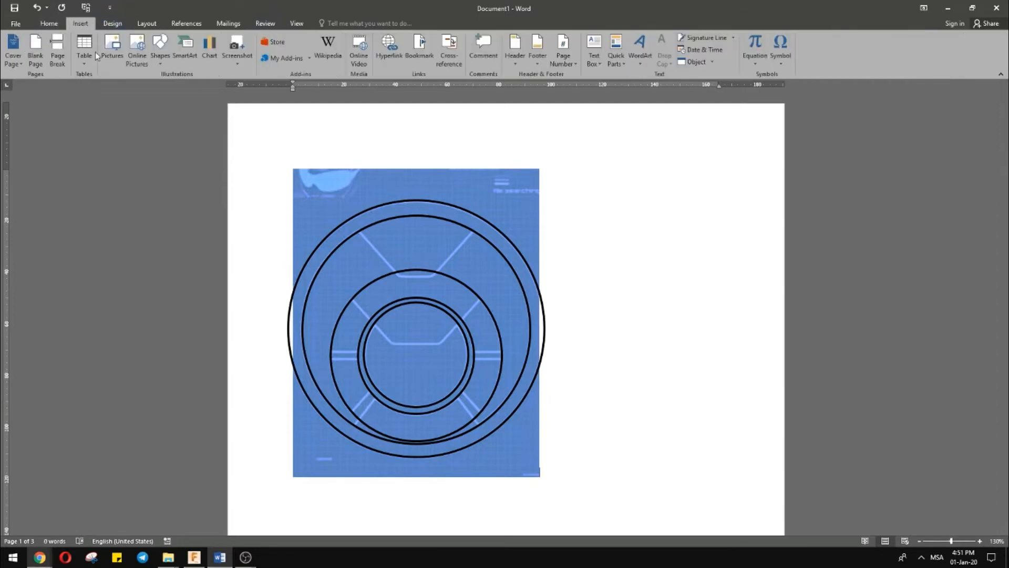
left_click(160, 47)
left_click(174, 94)
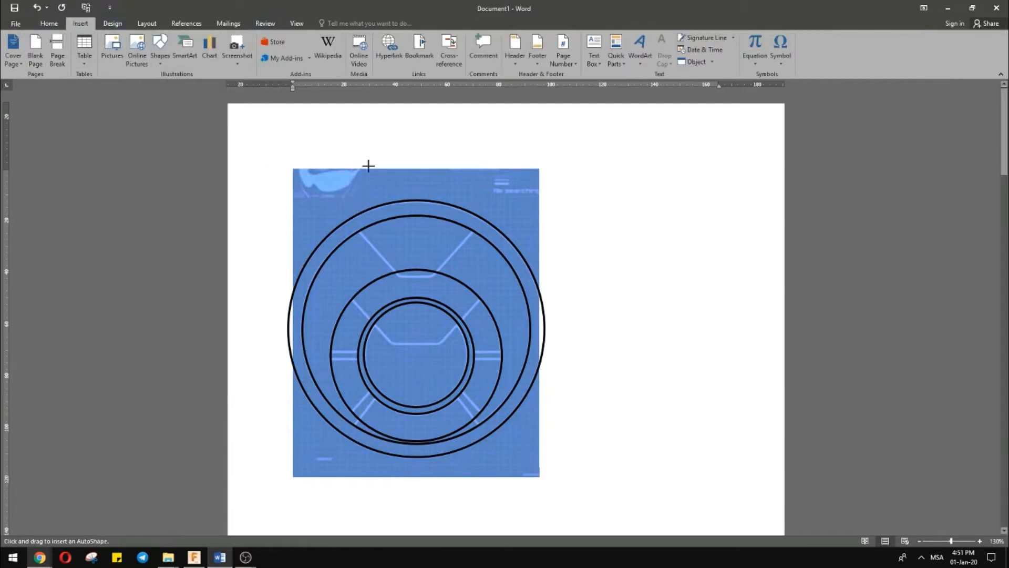
left_click_drag(334, 140, 503, 330)
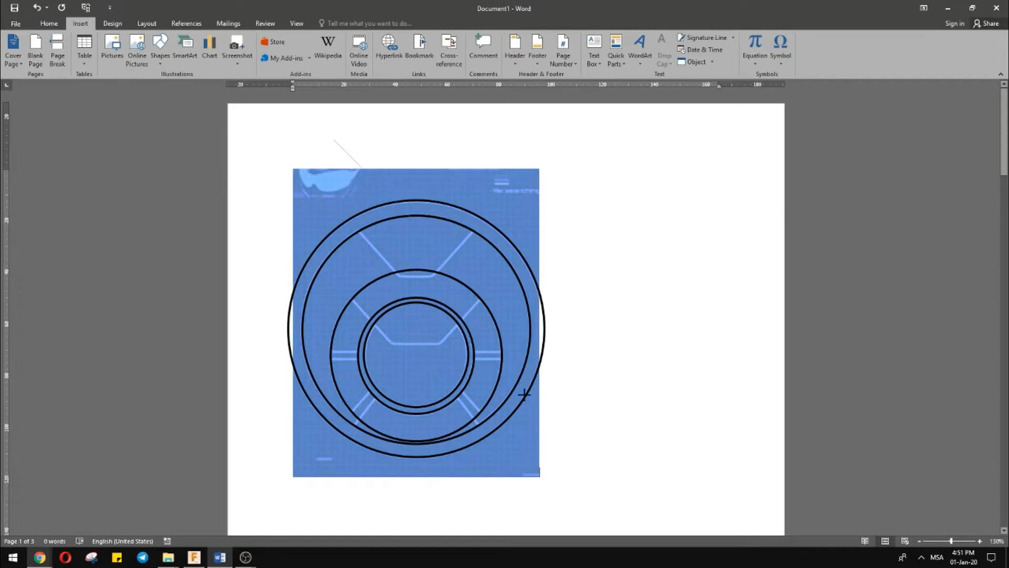
left_click(349, 70)
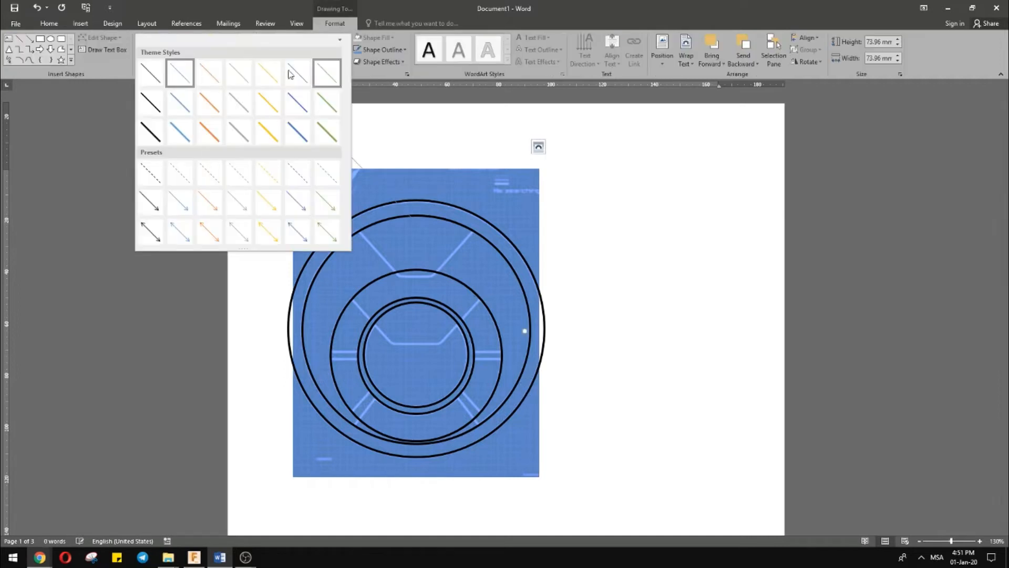
left_click(150, 132)
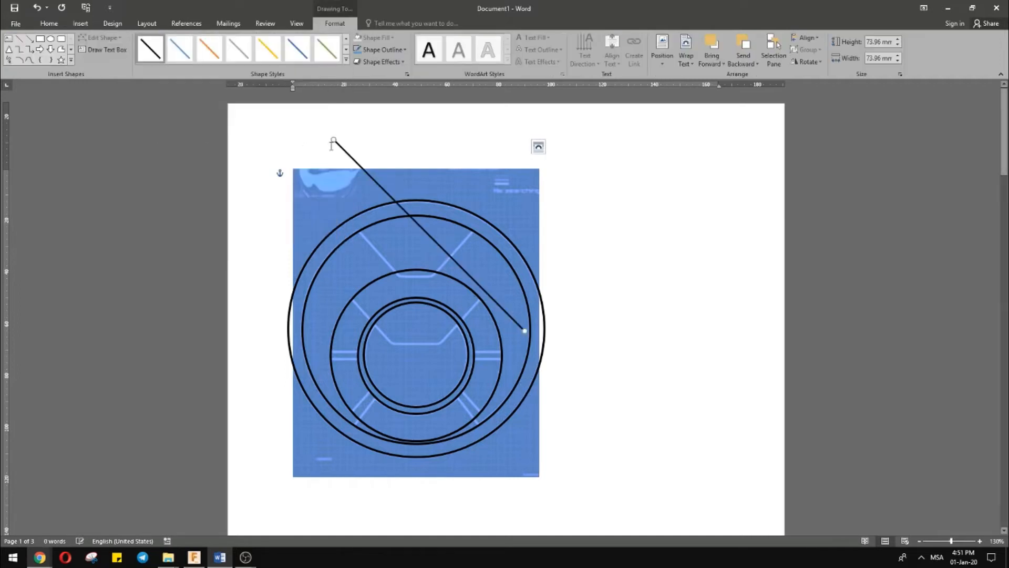
Move the line onto the left slanted edge of the logo's upper notch and adjust its angle to match
left_click_drag(343, 149, 298, 165)
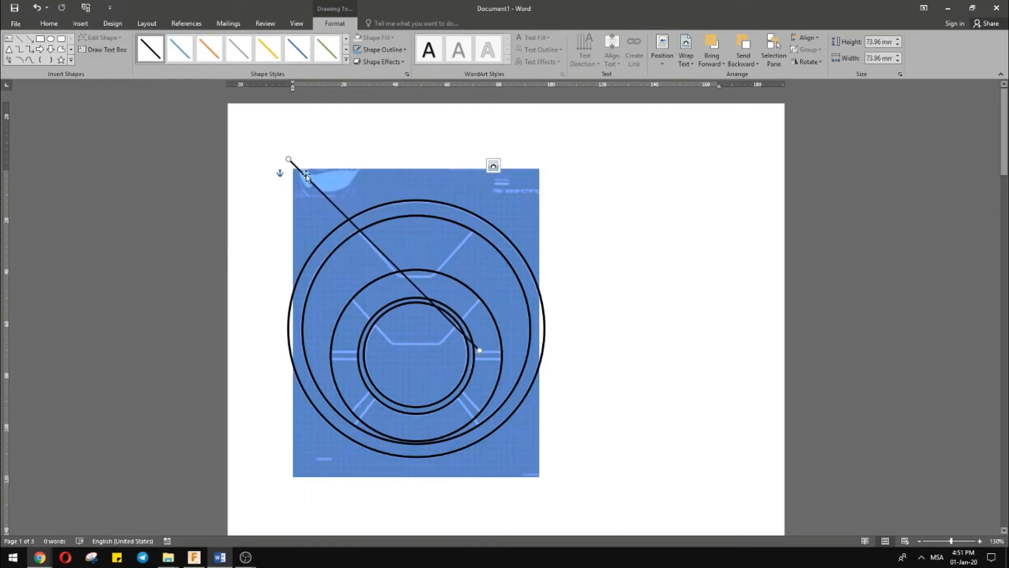
left_click_drag(478, 351, 476, 360)
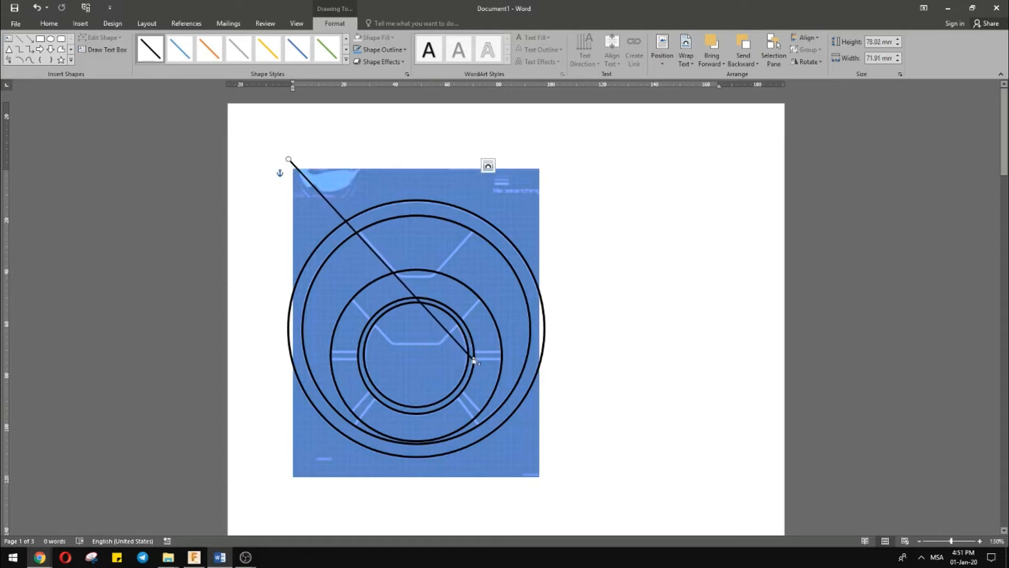
key("Right")
key("Right")
key("Right")
key("Right")
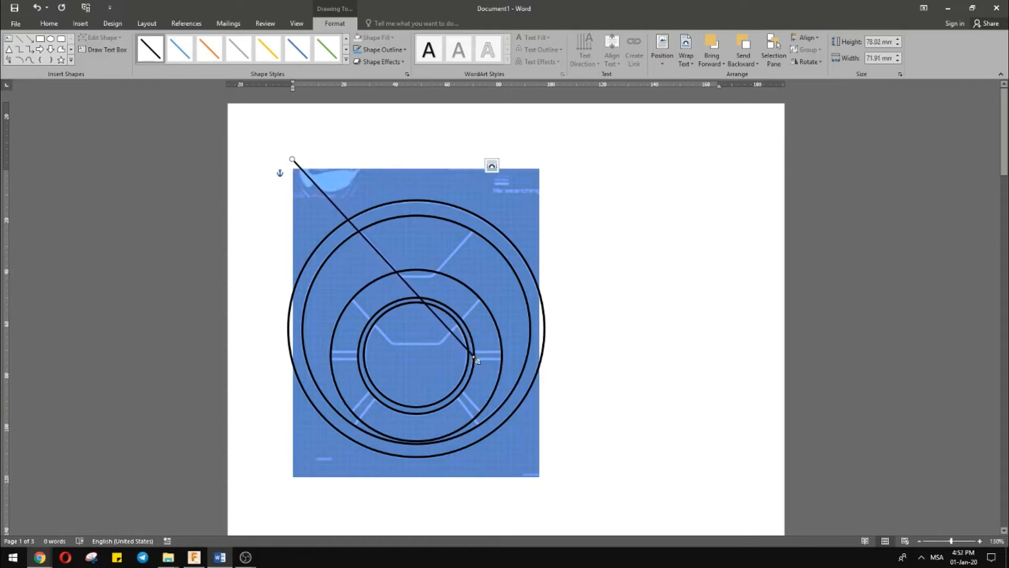
Shorten the line at both ends to fit the notch's left slanted edge, about 16.9 mm high and 15.5 mm wide
left_click_drag(477, 361, 412, 275)
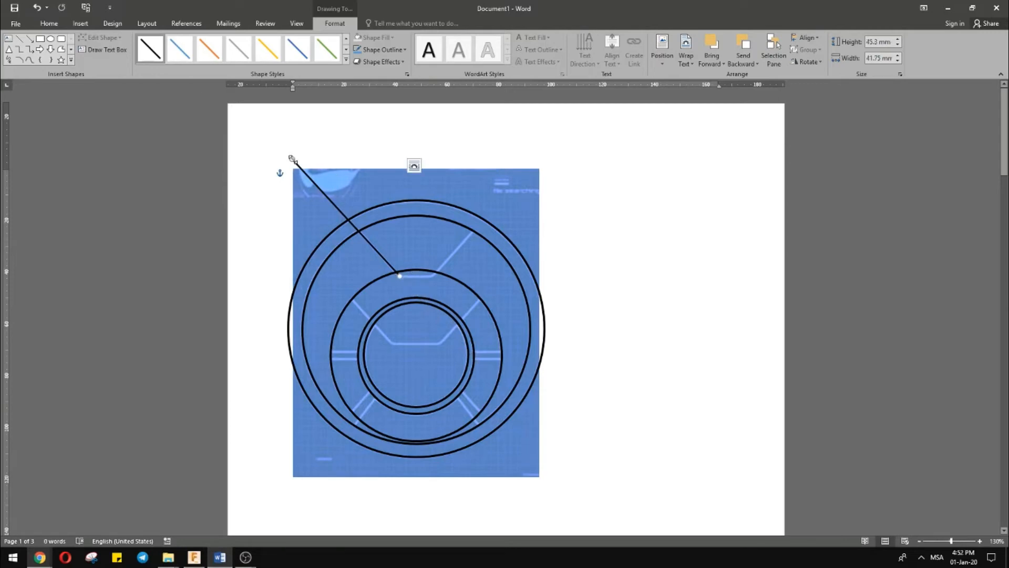
left_click_drag(293, 159, 359, 233)
Place copies of the line on the lower notch's two slanted edges, reversing the right one's slope, about 17.9 mm high and 16 mm wide
key("ctrl+v")
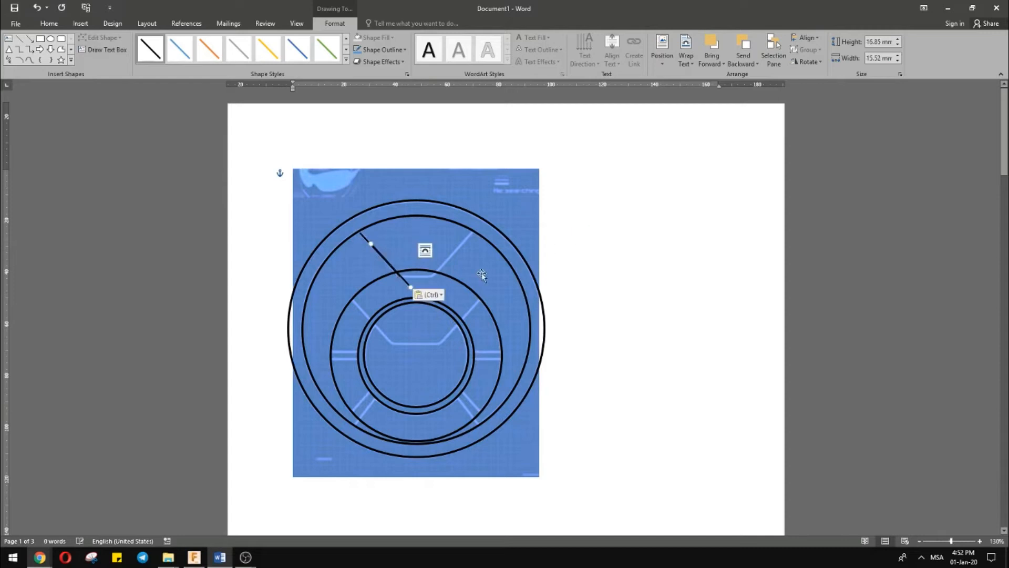
left_click_drag(394, 327, 390, 340)
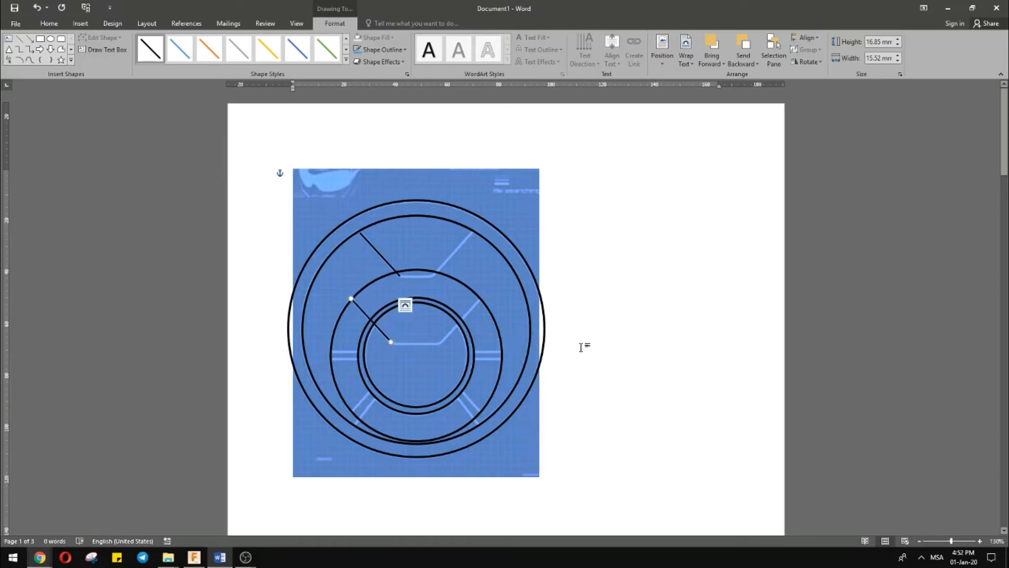
key("ctrl+v")
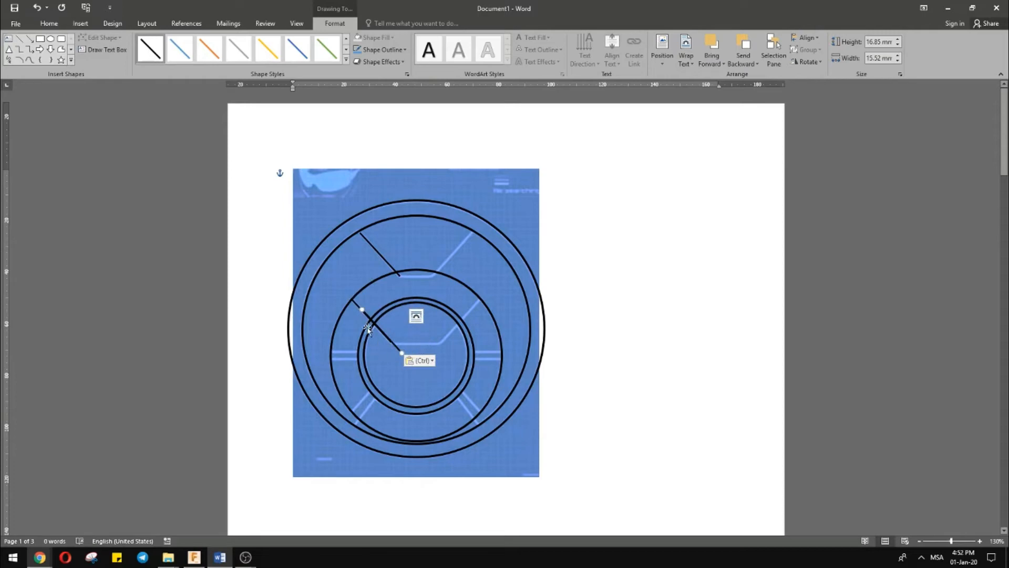
left_click_drag(362, 310, 442, 397)
left_click_drag(442, 307, 461, 321)
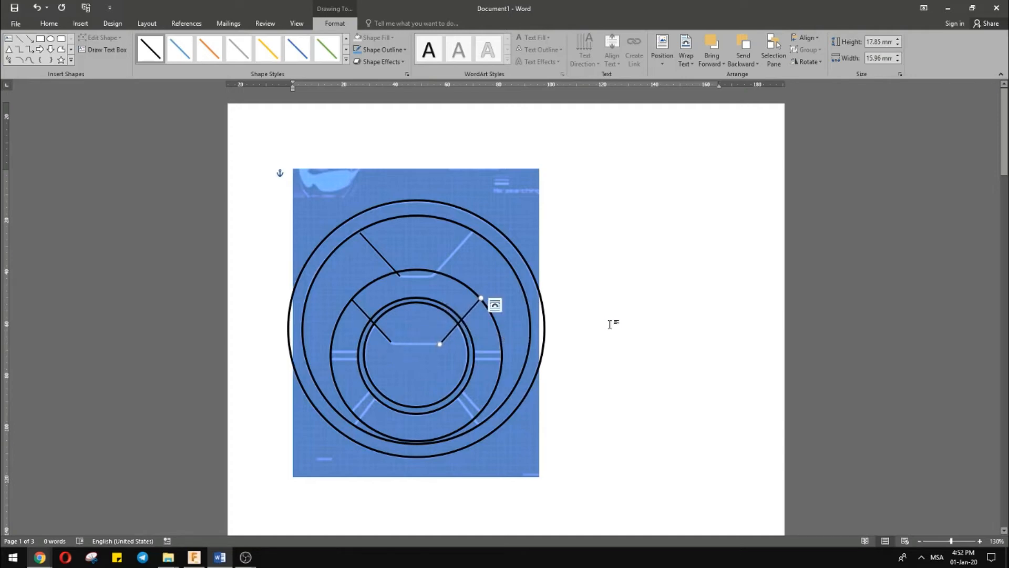
Copy the right slanted line onto the upper notch's right slanted edge and fine-tune the position of that notch's left line
key("ctrl+v")
left_click_drag(466, 338, 445, 260)
key("Right")
key("Right")
key("Right")
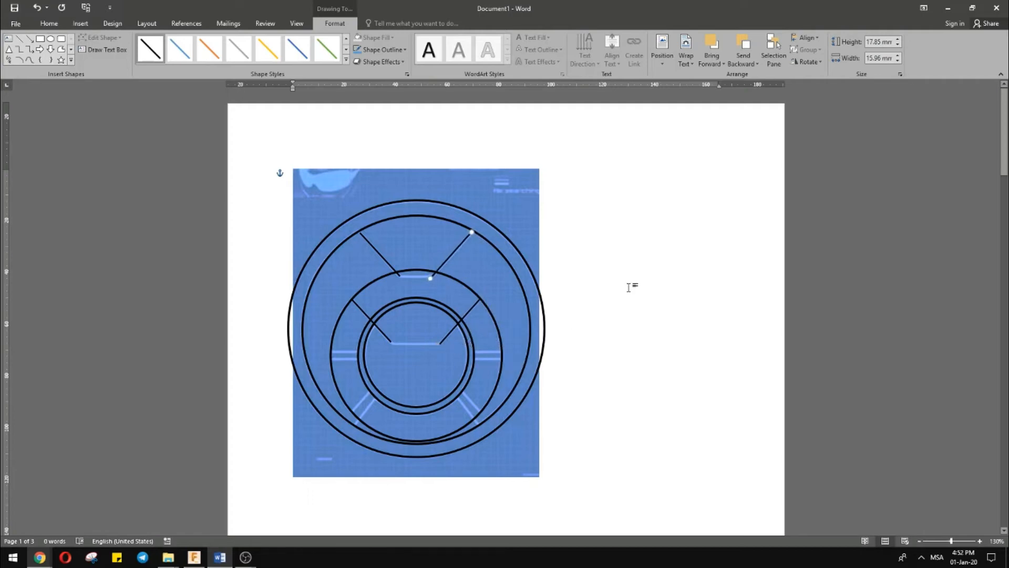
key("Up")
key("Up")
left_click(671, 289)
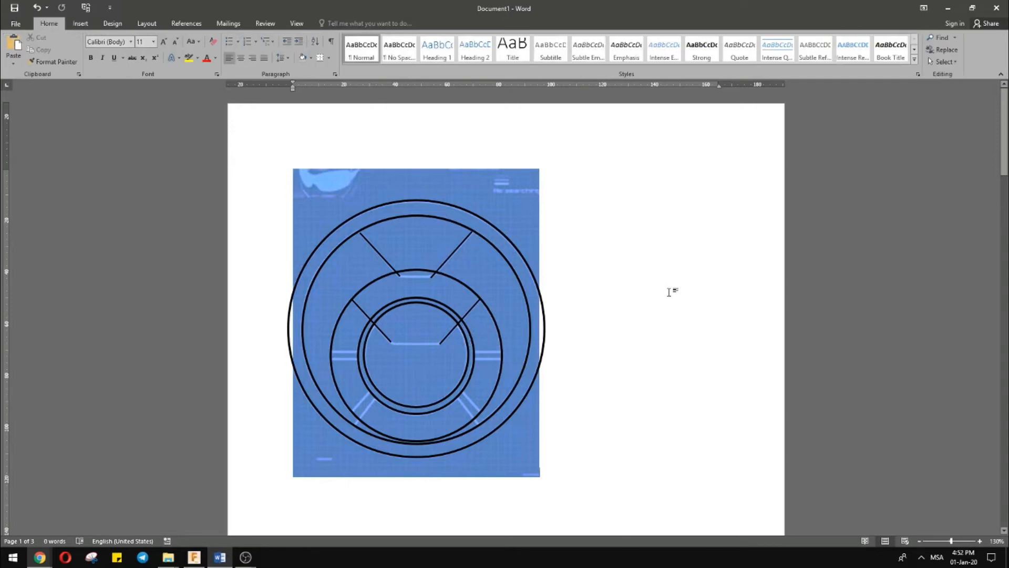
left_click(453, 256)
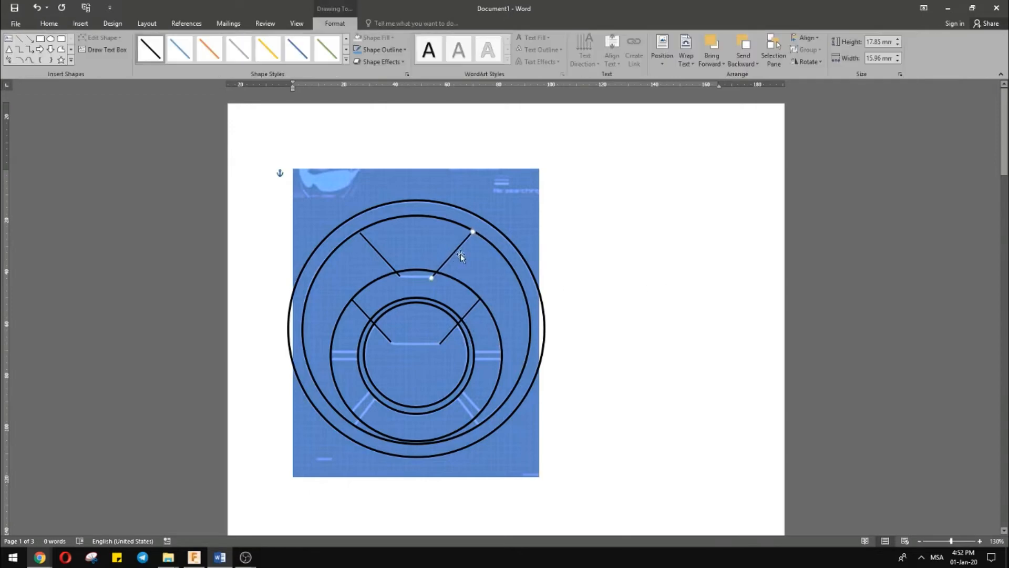
left_click(670, 279)
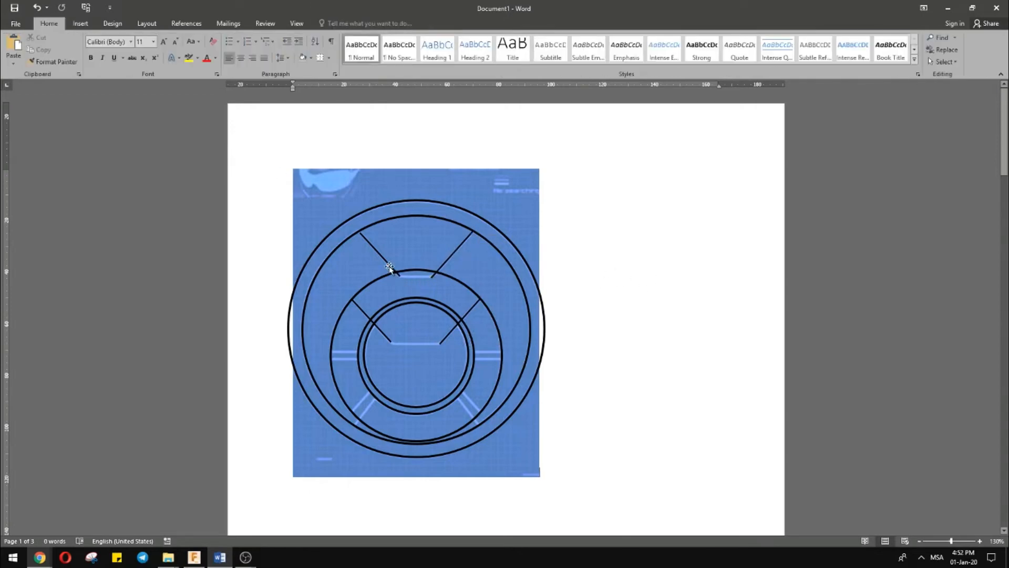
left_click(389, 271)
left_click(677, 277)
Duplicate the upper notch's right slanted line twice and fit the copies onto the two edges of the logo's lower-left diagonal gap
left_click(441, 265)
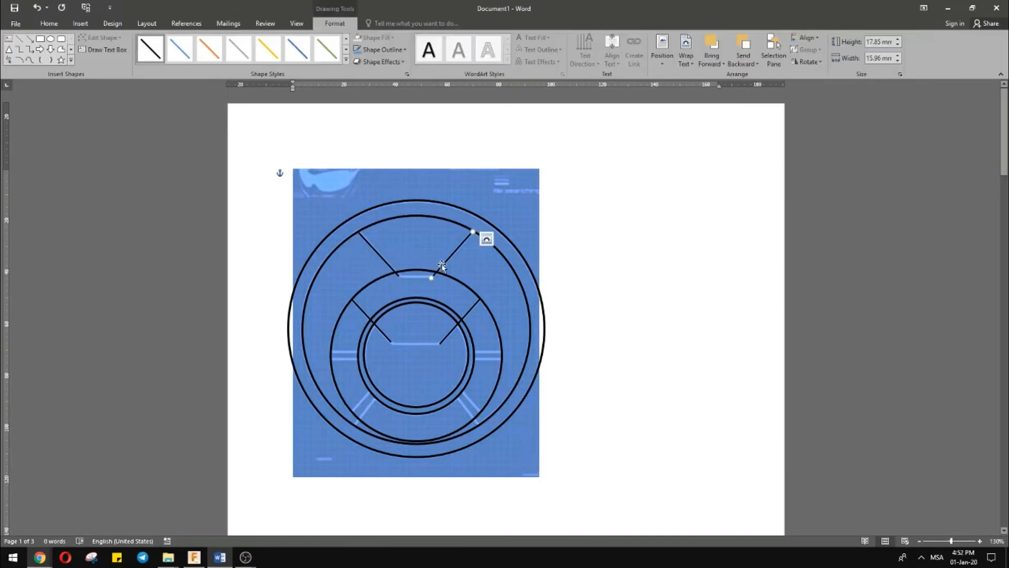
key("ctrl+c")
key("ctrl+v")
left_click_drag(465, 265, 397, 374)
left_click_drag(398, 373, 395, 373)
key("ctrl+v")
left_click_drag(388, 408, 393, 367)
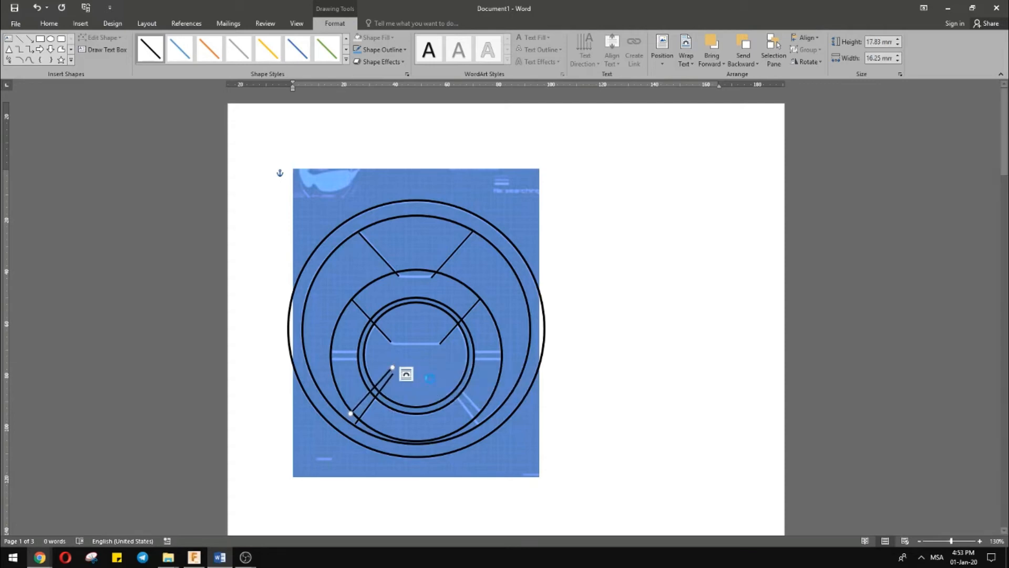
key("ctrl+v")
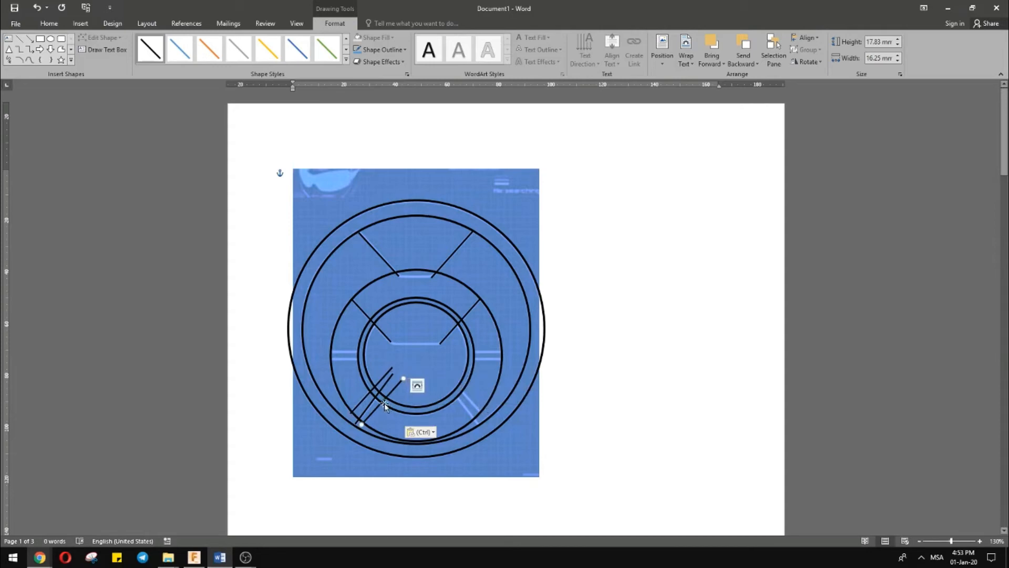
left_click_drag(384, 404, 475, 374)
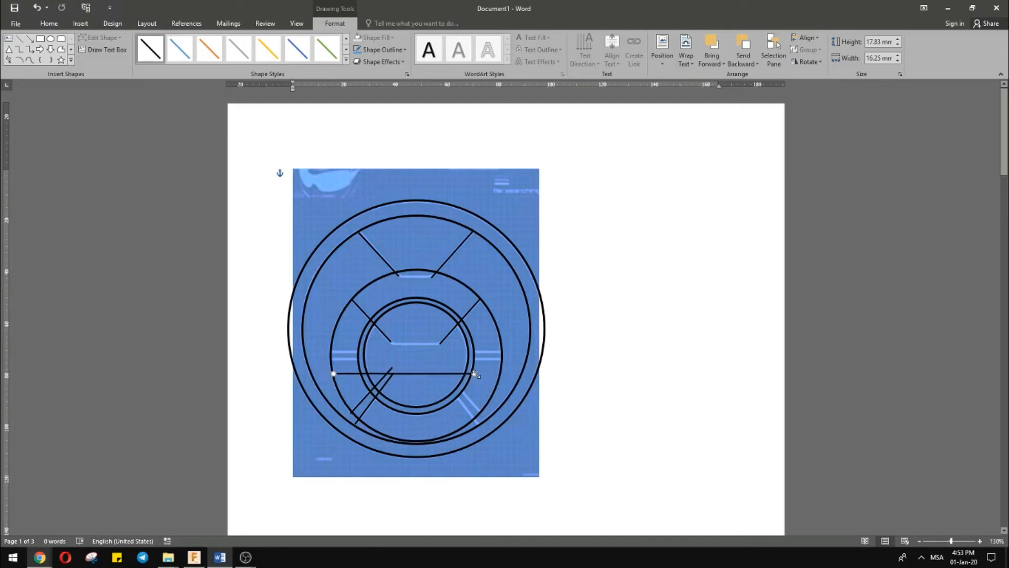
key("Delete")
Draw a straight horizontal line about 78 mm wide across the lower half of the logo and apply the thickest black theme line style
left_click(80, 24)
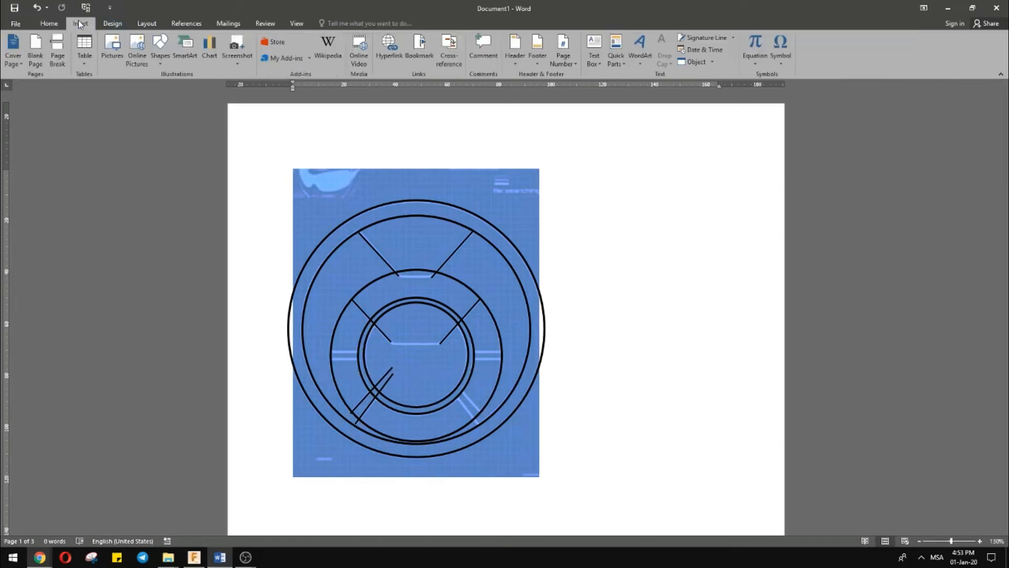
left_click(160, 47)
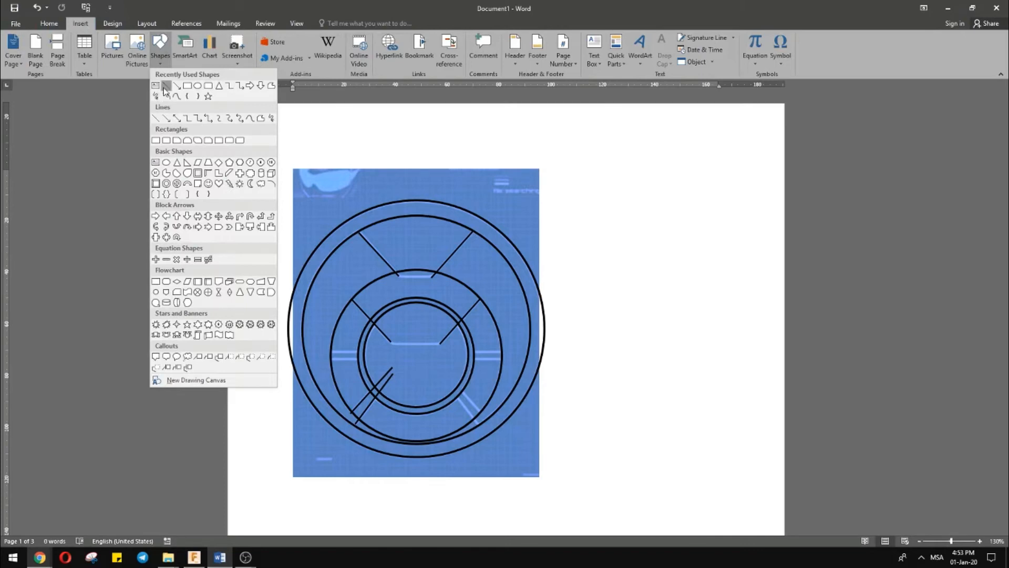
left_click(166, 95)
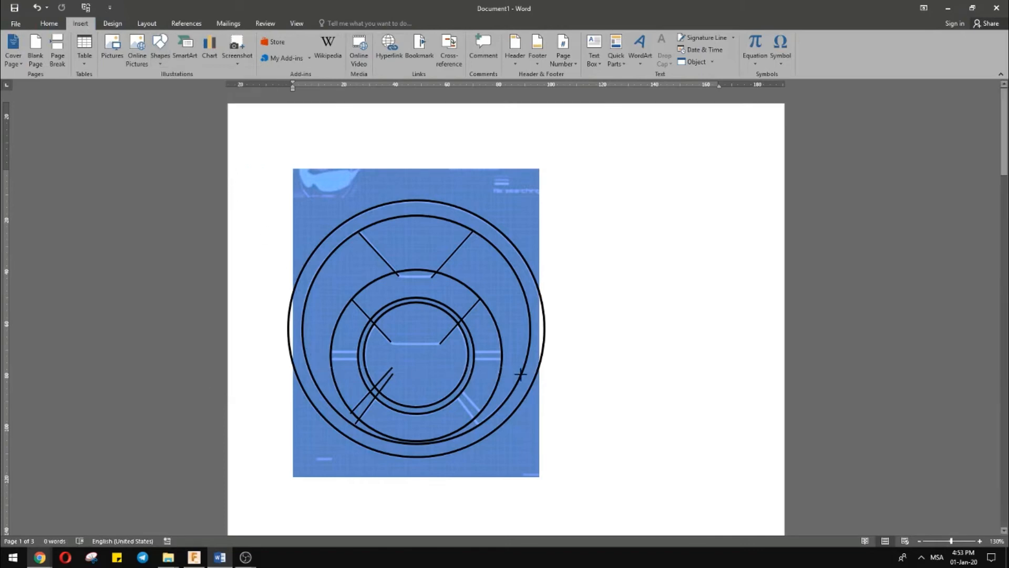
left_click_drag(318, 368, 520, 369)
left_click(347, 61)
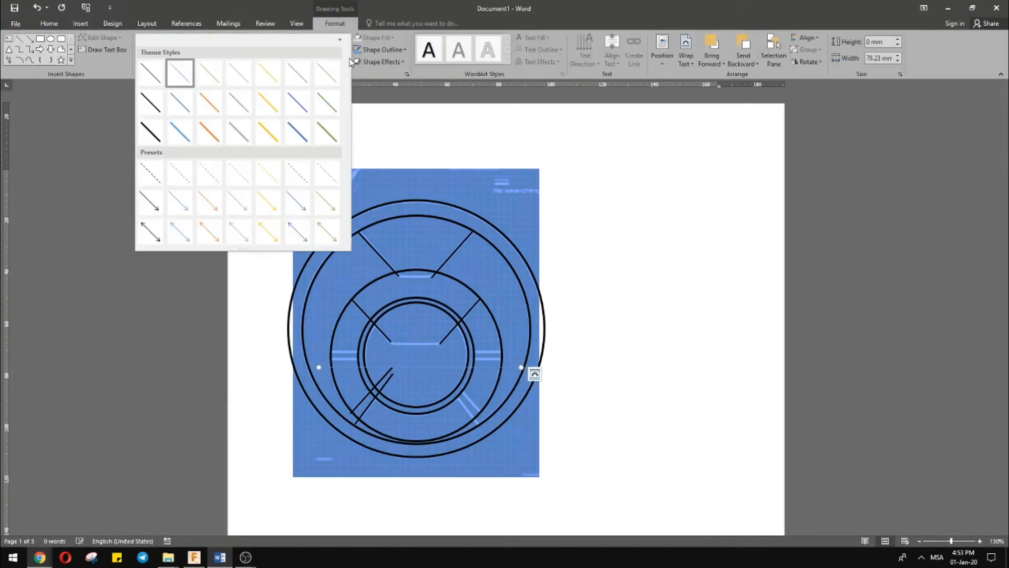
left_click(151, 131)
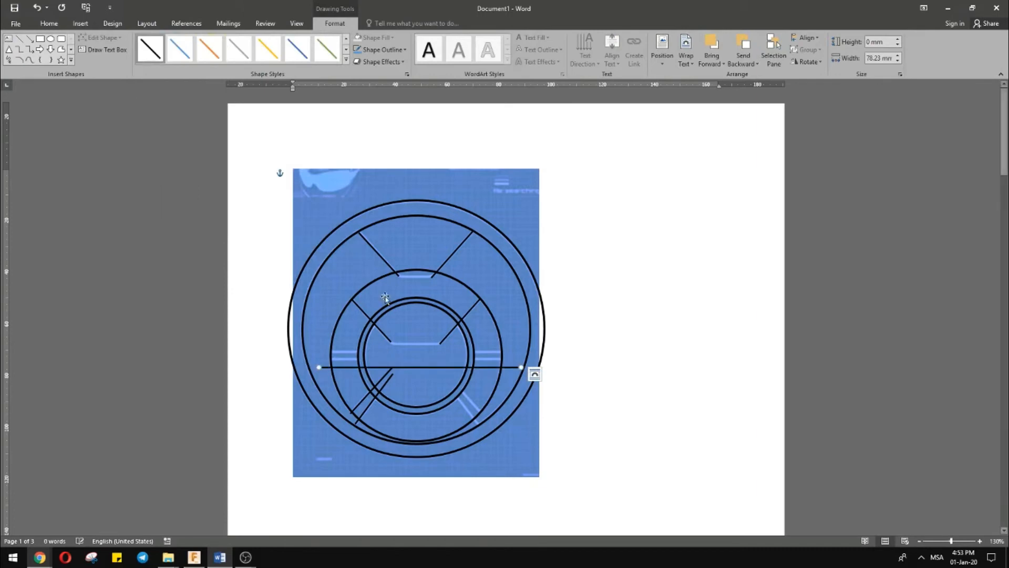
Move the horizontal line onto the lower edge of the logo's horizontal side gaps and place a duplicate on their upper edge
left_click(435, 363)
left_click(501, 368)
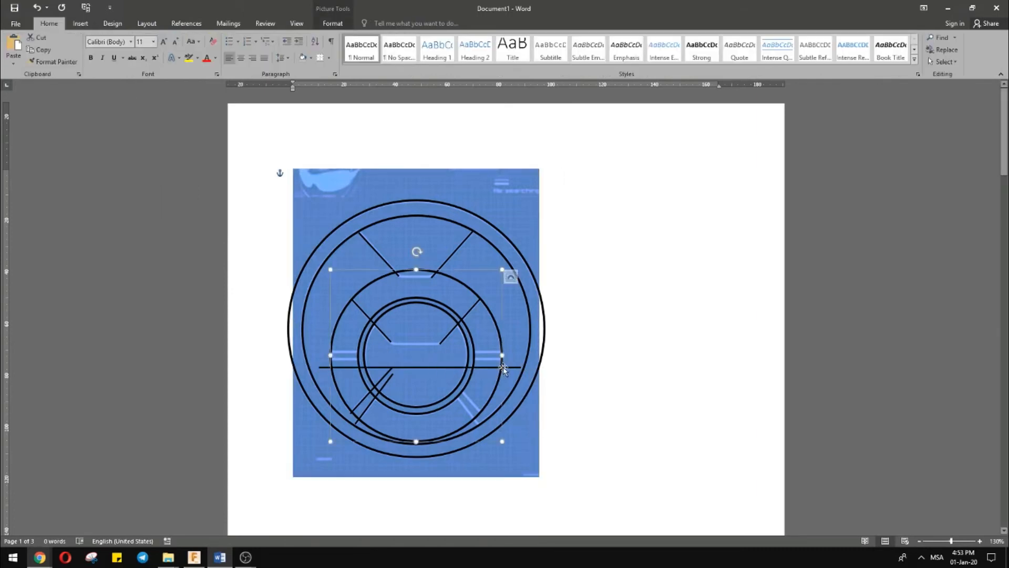
left_click(514, 369)
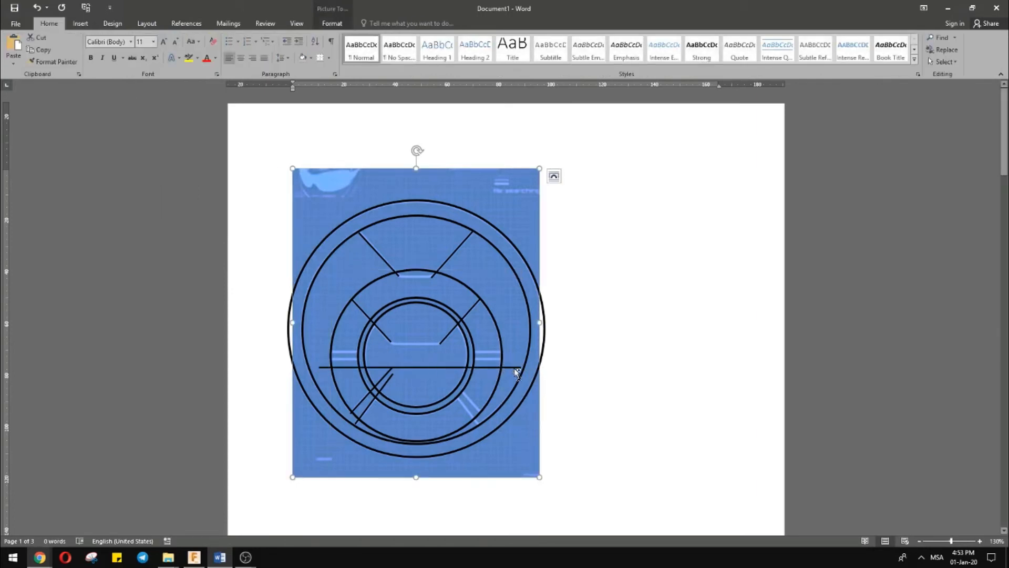
left_click(514, 368)
left_click_drag(513, 367, 511, 359)
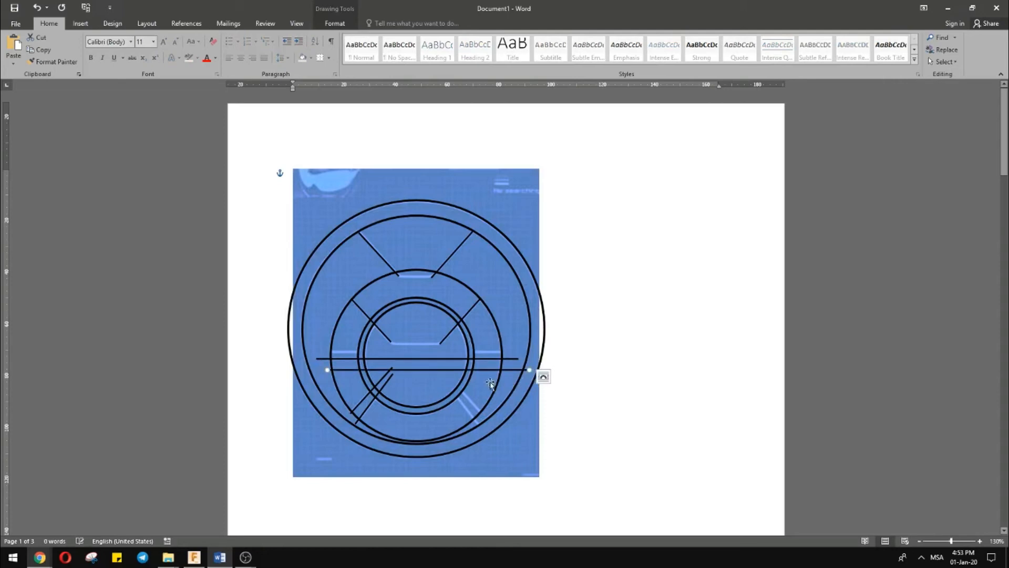
left_click_drag(484, 358, 484, 352)
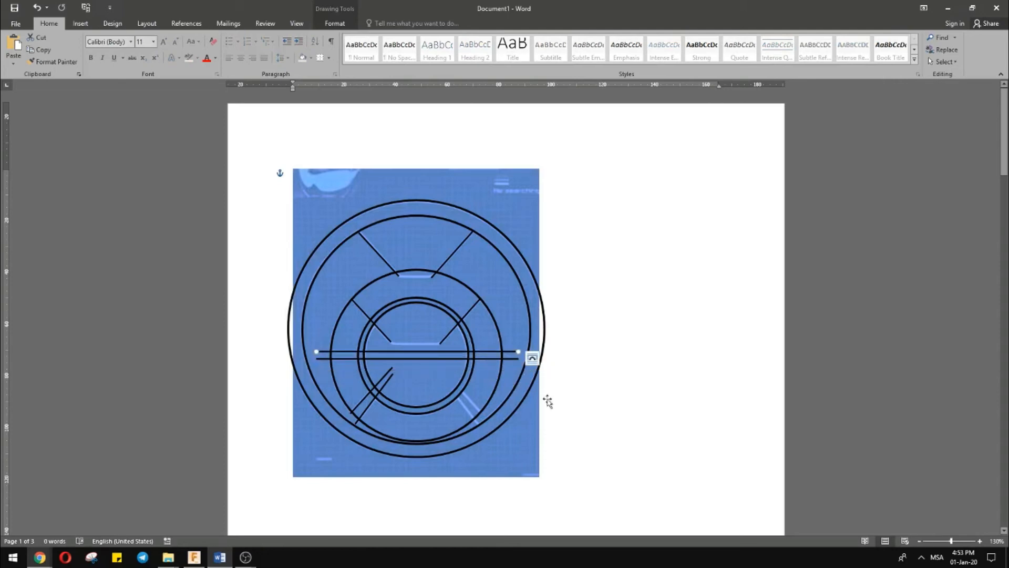
left_click(613, 401)
Duplicate the horizontal line on the side gaps' upper edge and move the copy up onto the lower notch's flat edge
left_click(415, 352)
key("ctrl")
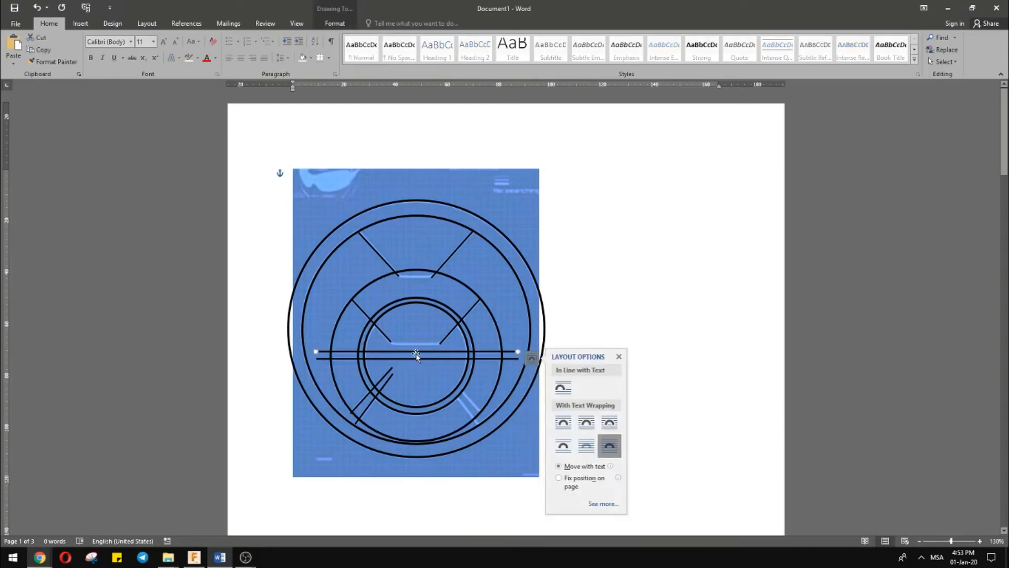
key("ctrl+v")
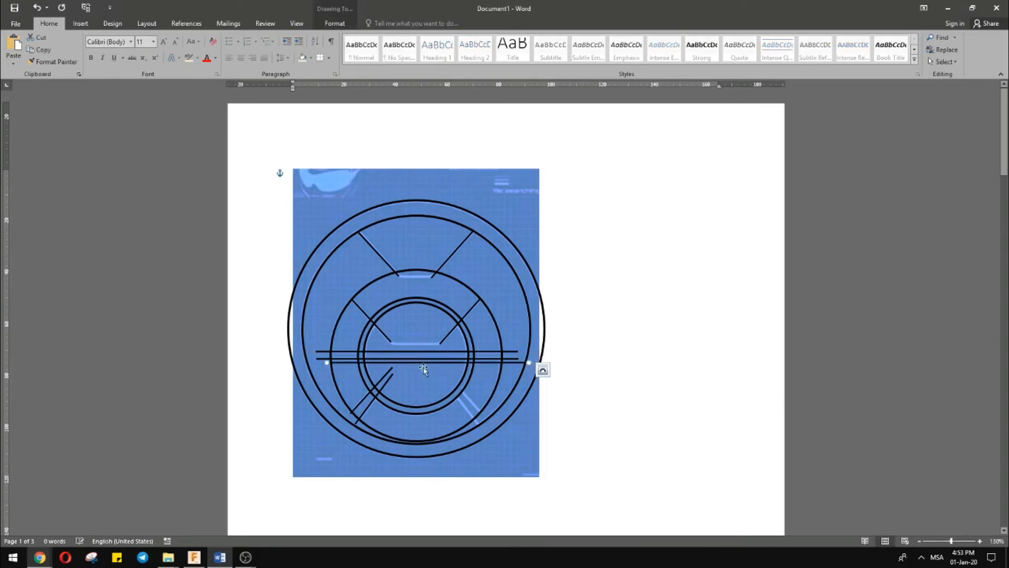
left_click_drag(424, 364, 416, 348)
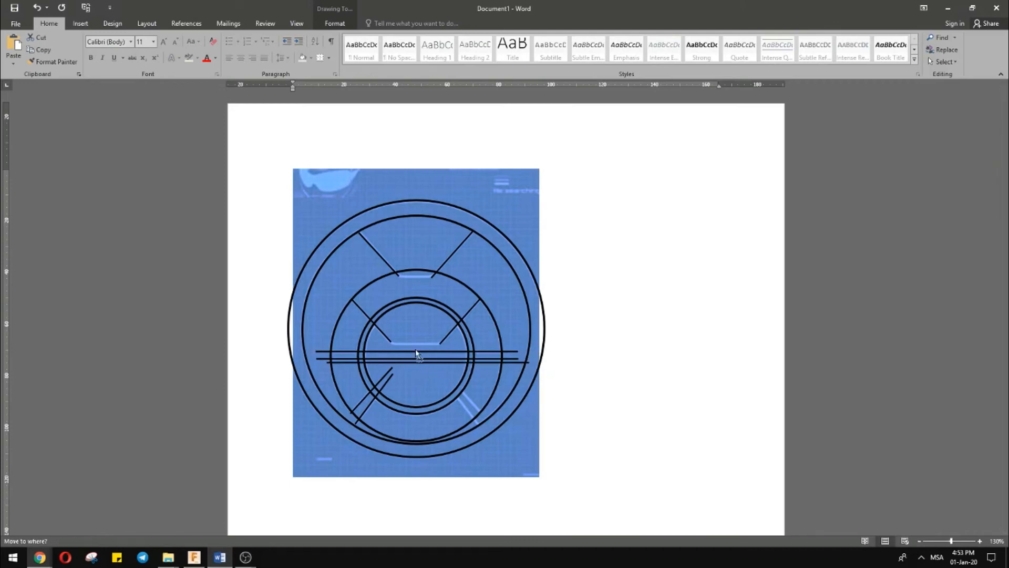
left_click(484, 367)
key("ctrl")
left_click(512, 362)
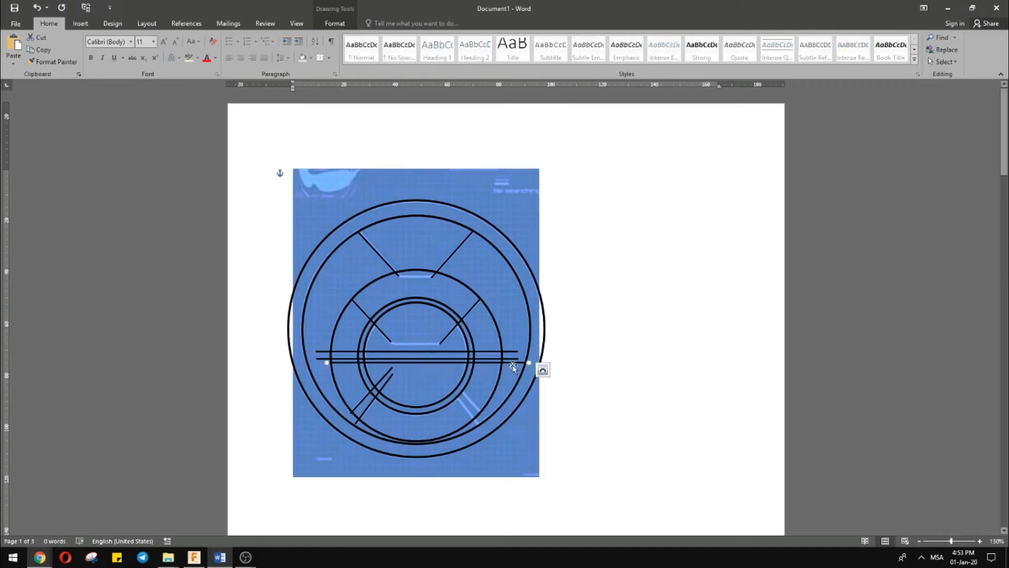
key("ctrl+a")
left_click(514, 363)
mouse_move(515, 362)
left_mouse_down()
mouse_move(507, 348)
mouse_move(511, 359)
left_mouse_up()
key("ctrl+a")
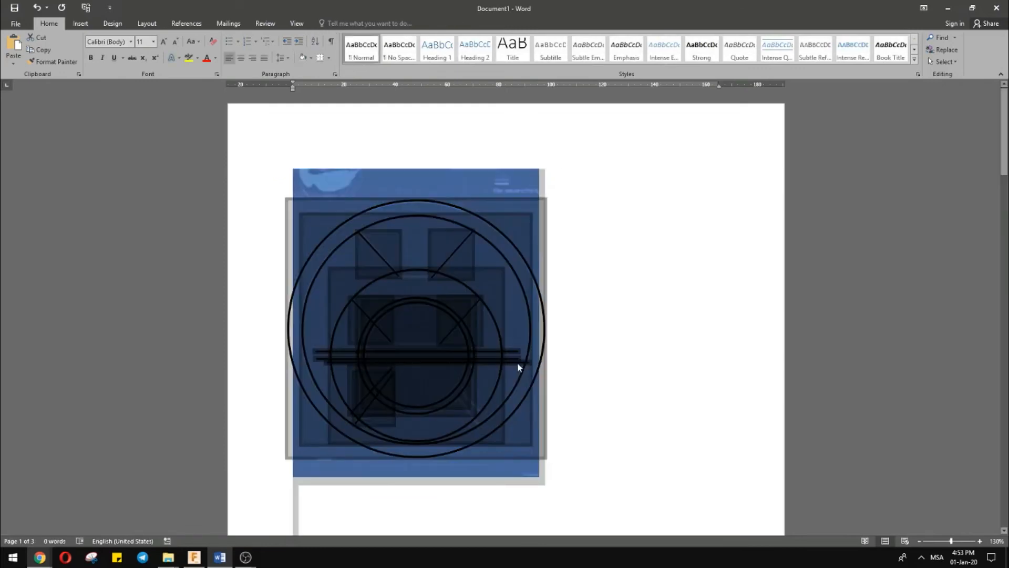
left_click(518, 363)
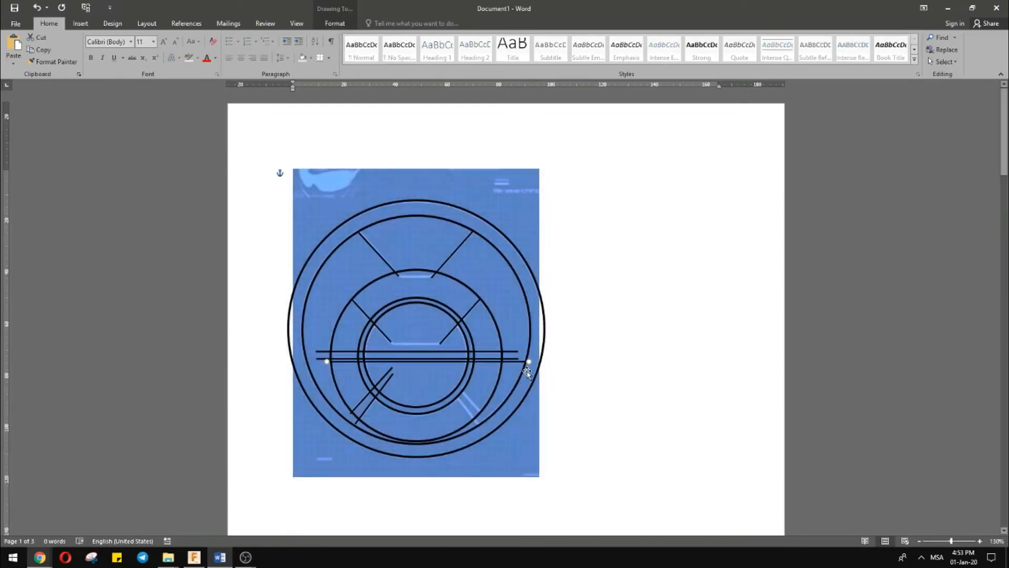
key("Up")
key("Up")
key("Up")
key("Up")
key("Up")
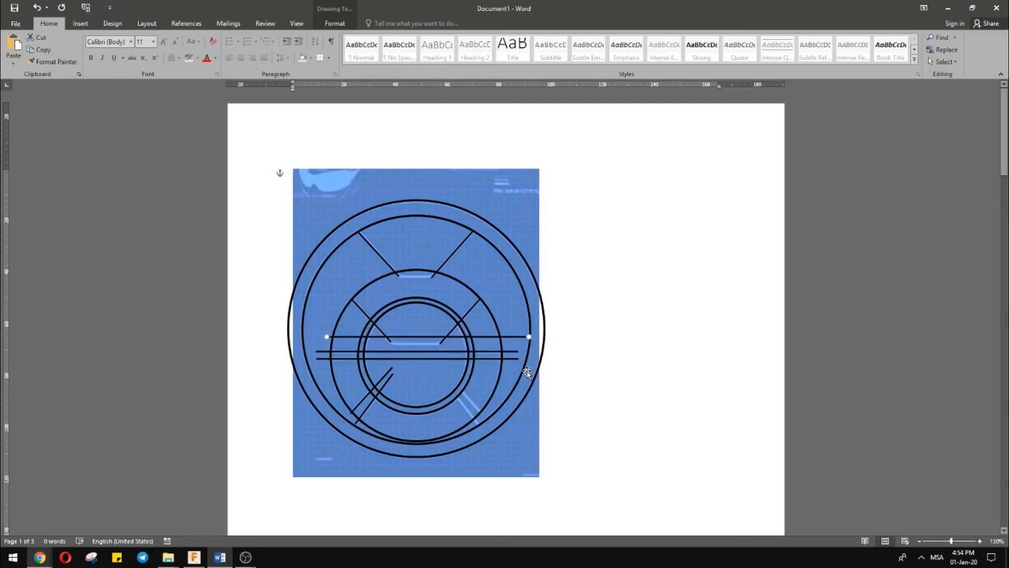
key("Down")
key("Down")
key("Down")
key("Down")
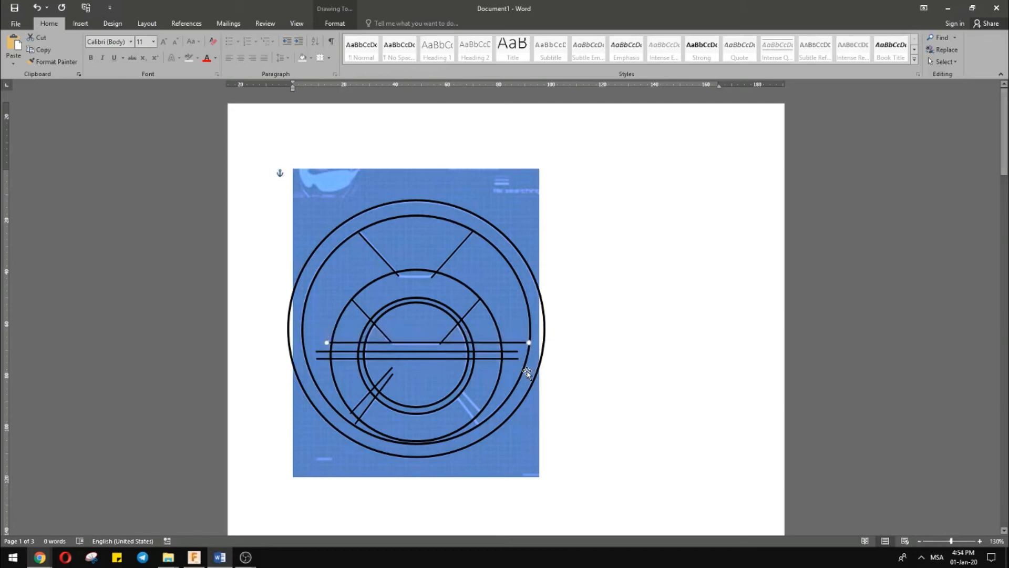
key("Down")
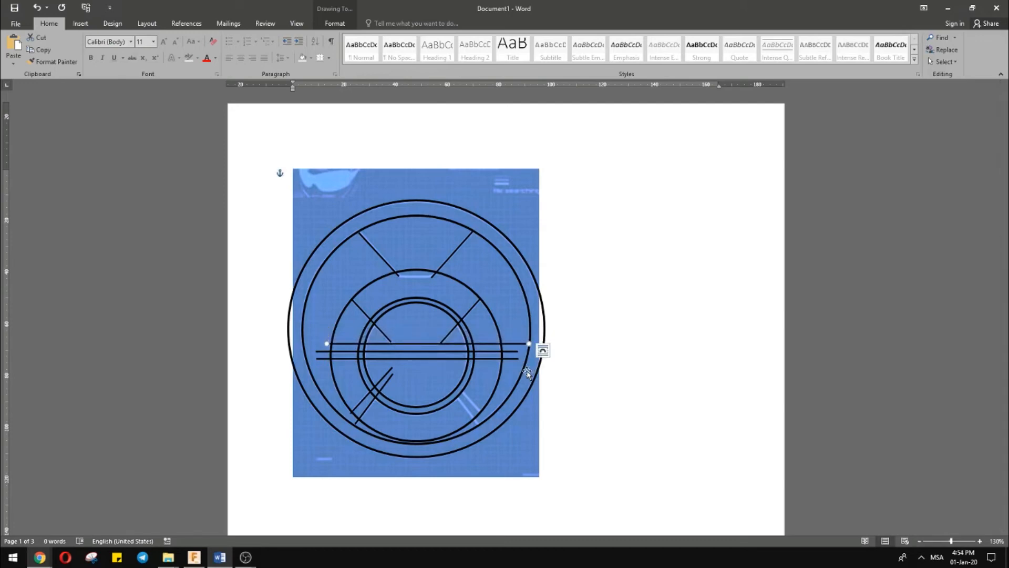
Copy the horizontal line from the lower notch and move the copy up onto the upper notch's flat edge
key("ctrl+c")
key("ctrl+v")
key("Up")
key("Up")
key("Up")
key("Up")
key("Up")
key("Up")
key("Up")
key("Up")
key("Up")
key("Up")
key("Up")
key("Up")
key("Up")
key("Up")
key("Up")
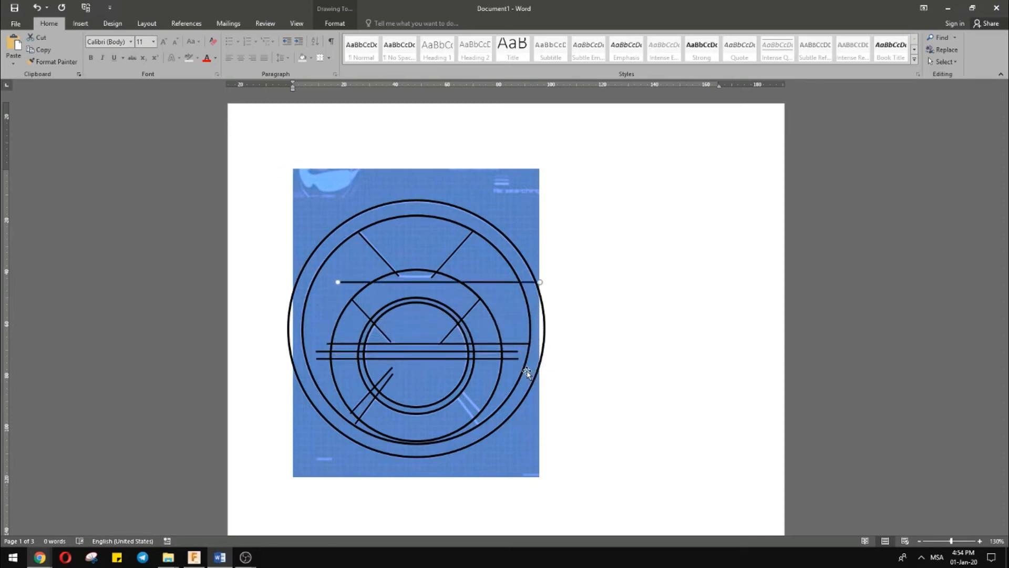
key("Up")
key("Up")
key("Up")
key("Up")
key("Up")
key("Up")
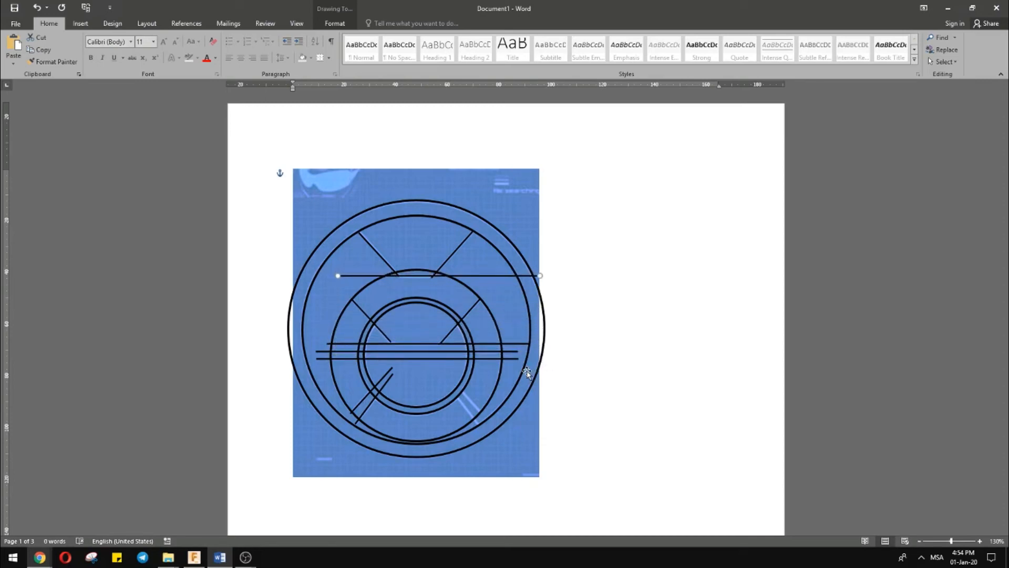
key("Down")
key("Down")
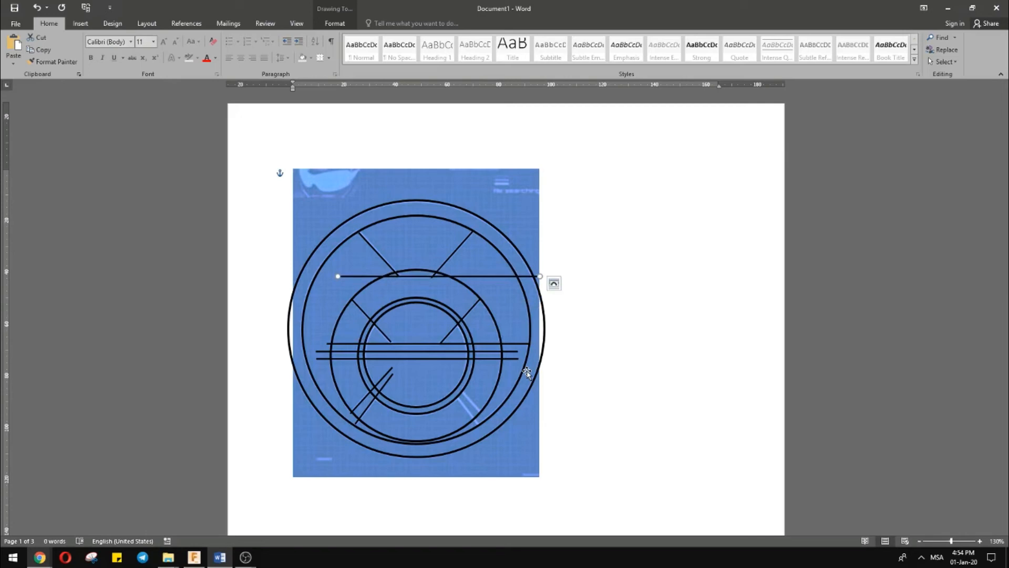
key("ctrl+v")
key("Down")
key("Down")
key("Down")
key("Down")
key("Down")
key("Down")
key("Down")
key("Down")
key("Down")
key("Down")
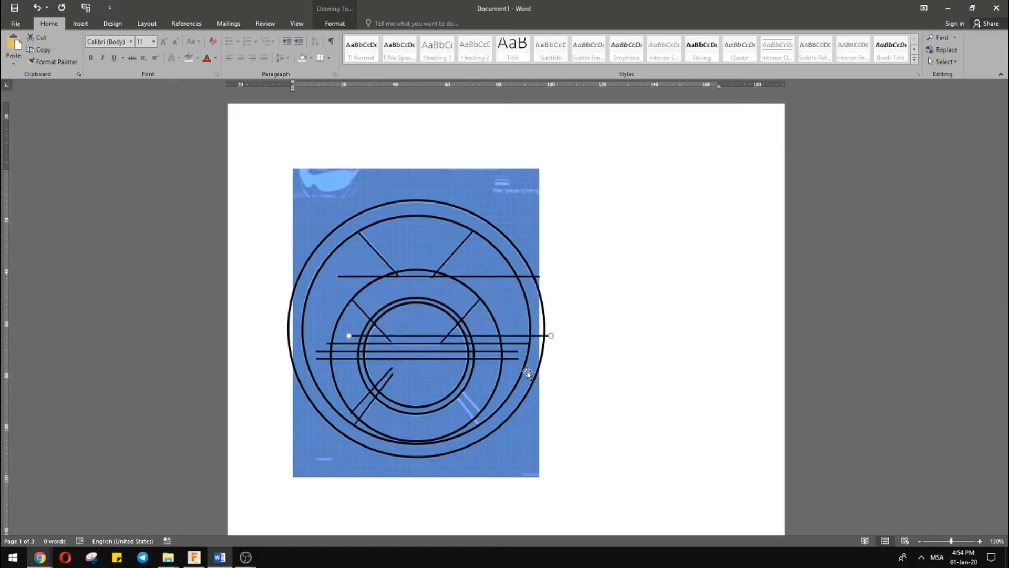
key("Down")
key("Down")
key("Down")
key("Down")
key("Delete")
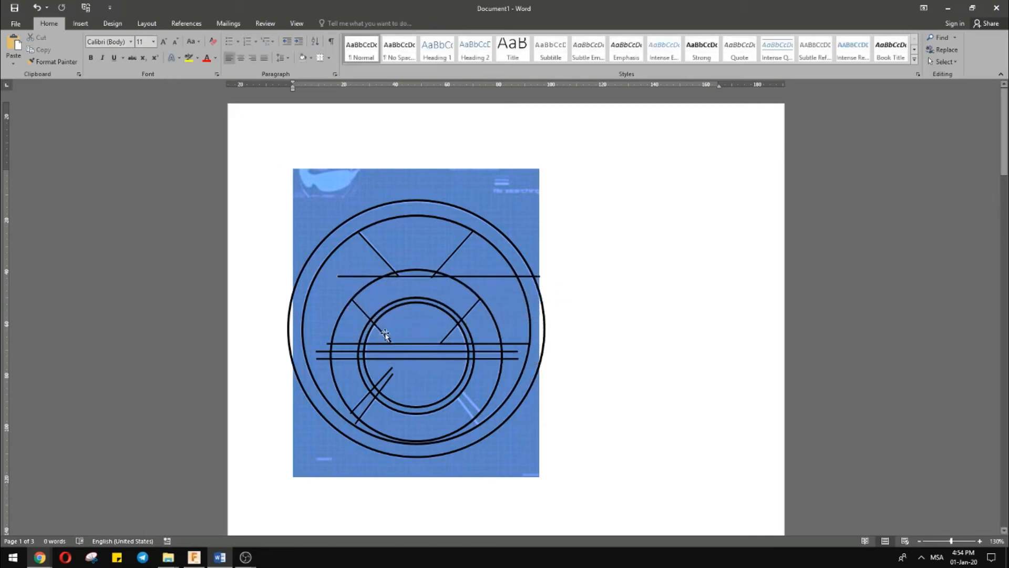
Copy the diagonal line from the inner ring's left notch onto the lower edge of the lower-right gap and adjust its ends to fit
left_click(386, 338)
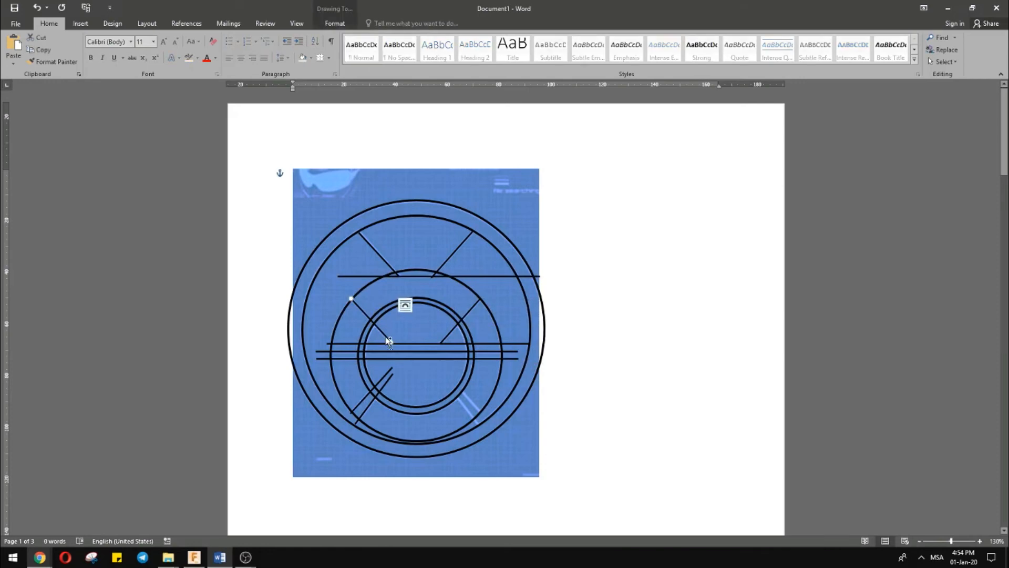
left_click_drag(389, 340, 482, 429)
left_click_drag(482, 428, 481, 428)
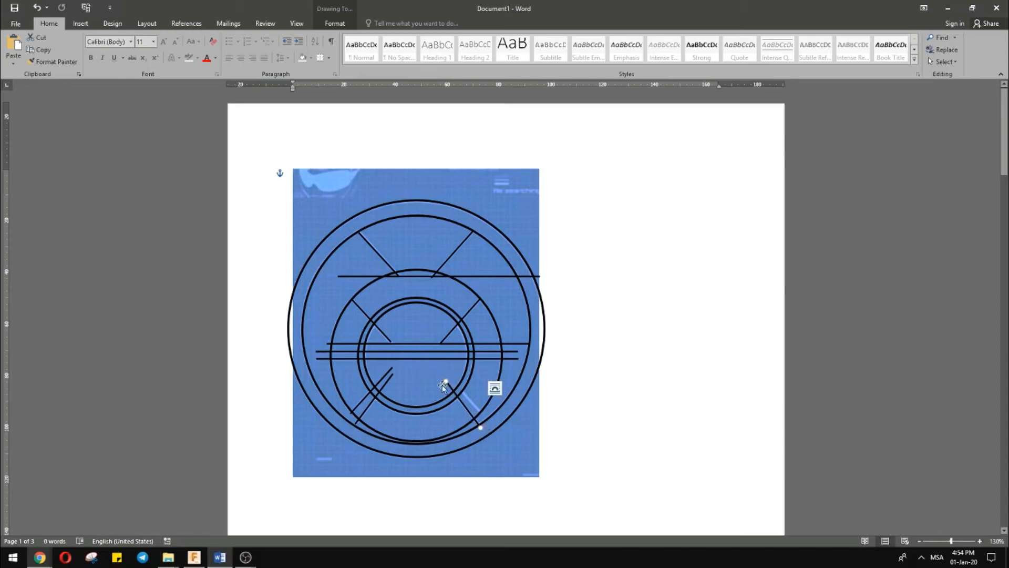
left_click_drag(446, 380, 447, 380)
Duplicate the diagonal line in the lower-right gap and align the copy with the gap's upper edge
left_click_drag(483, 424, 483, 412)
key("ctrl+d")
left_click_drag(457, 377, 451, 379)
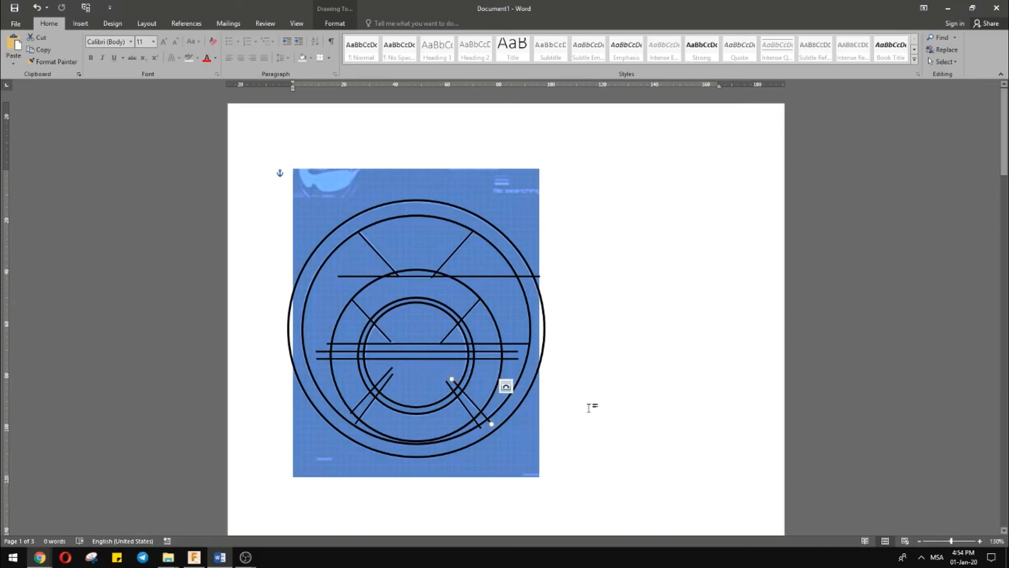
left_click(593, 409)
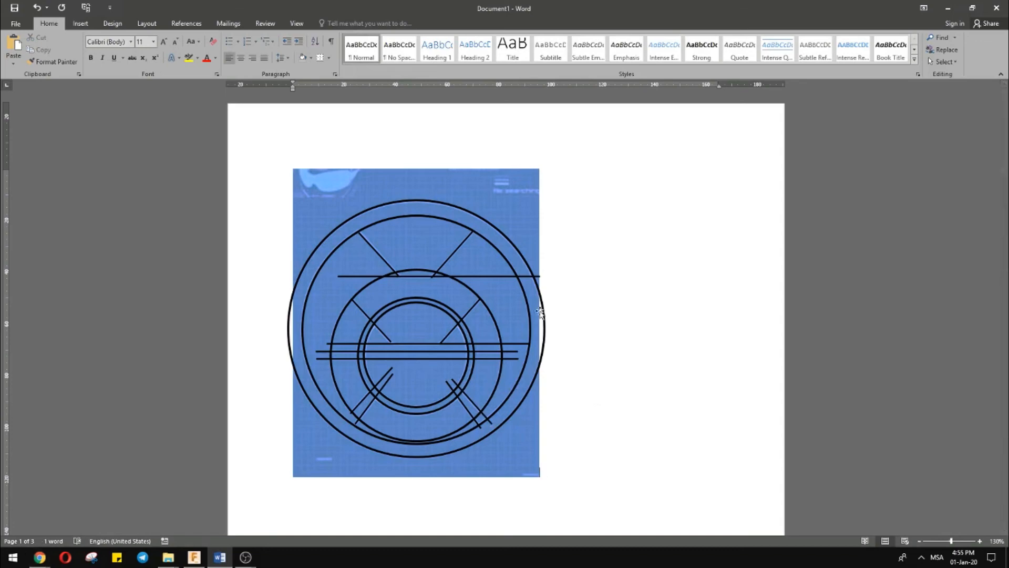
Preview the document at a larger zoom and print one copy of all pages with the blueprint image included
left_click(15, 25)
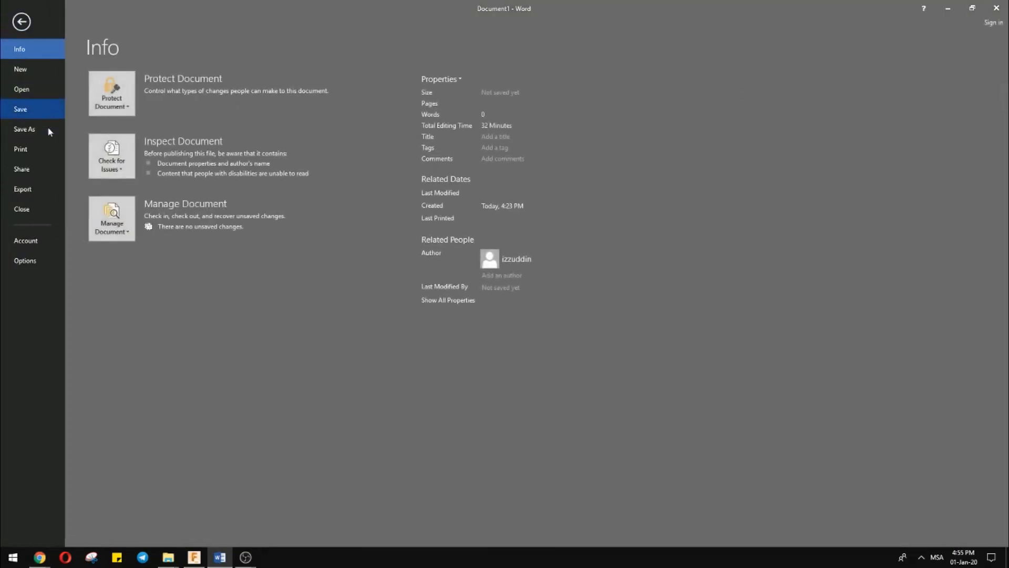
left_click(48, 159)
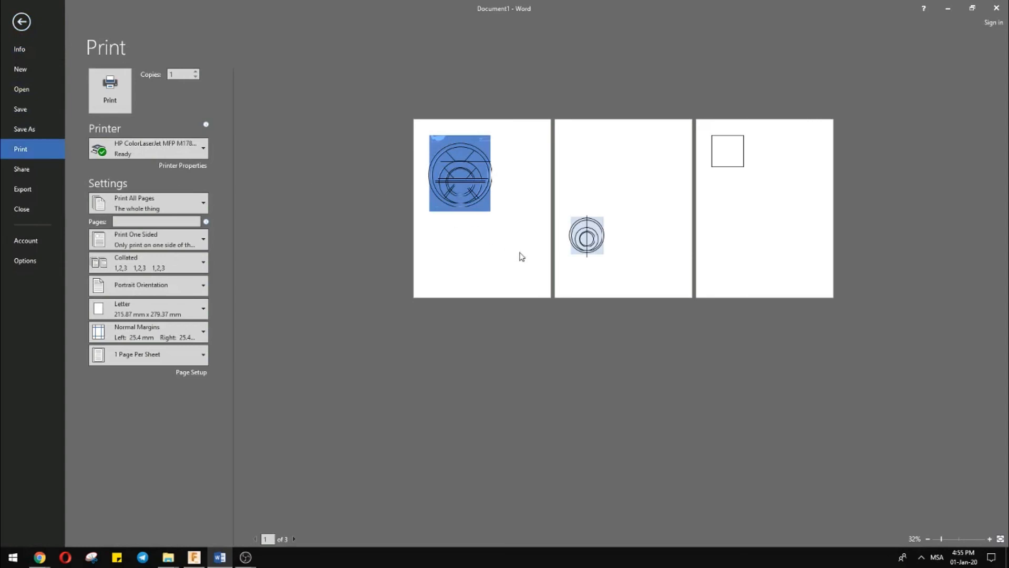
scroll(522, 257, "up", 5)
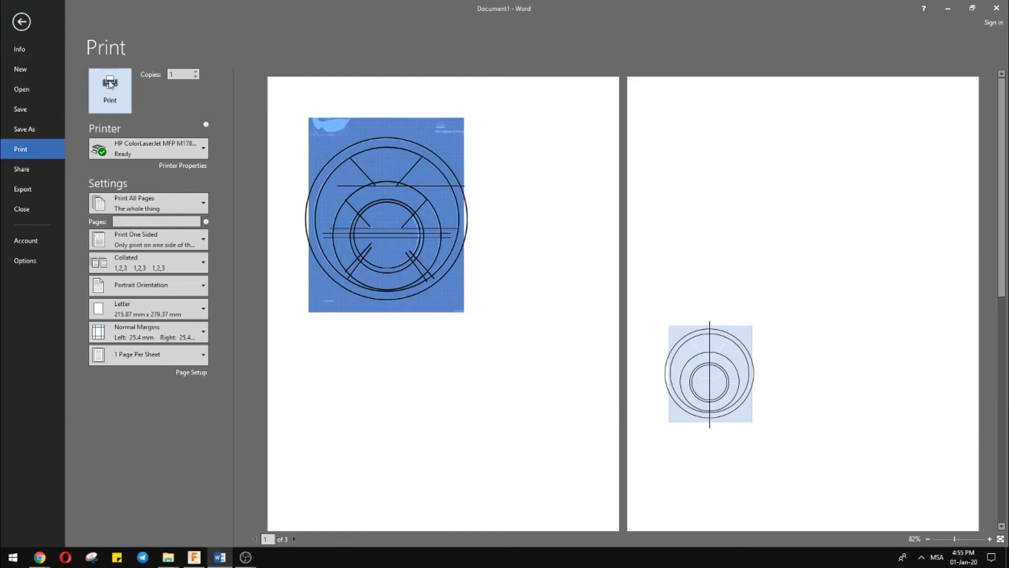
left_click(94, 74)
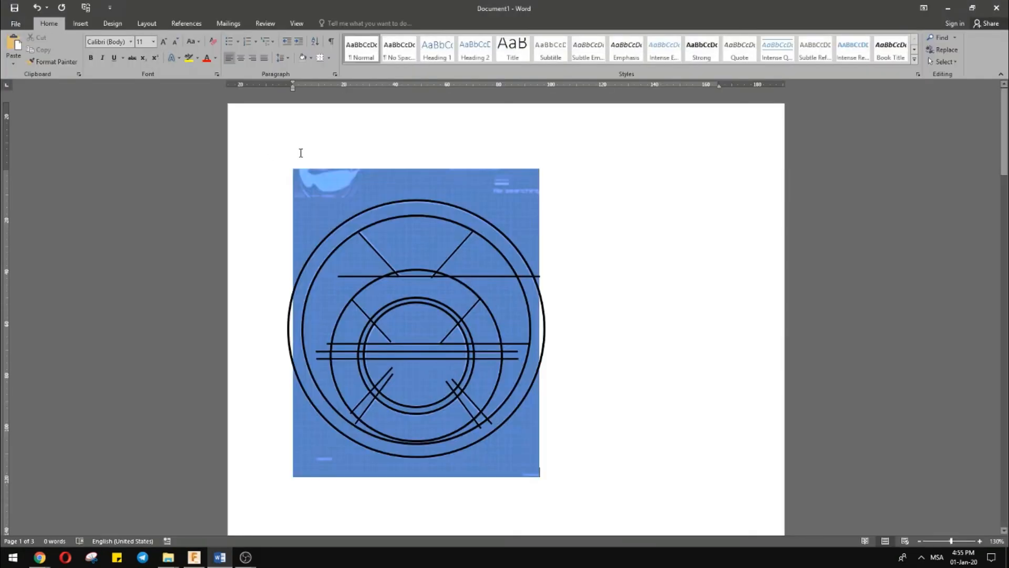
Delete the blueprint image behind the traced logo on the first page
scroll(456, 364, "down", 3)
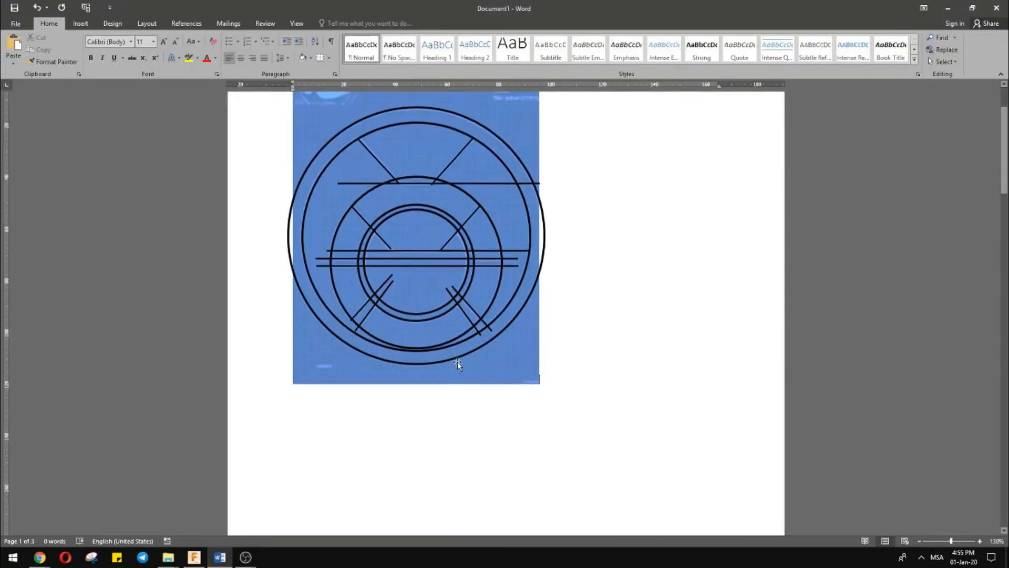
left_click(529, 369)
key("Delete")
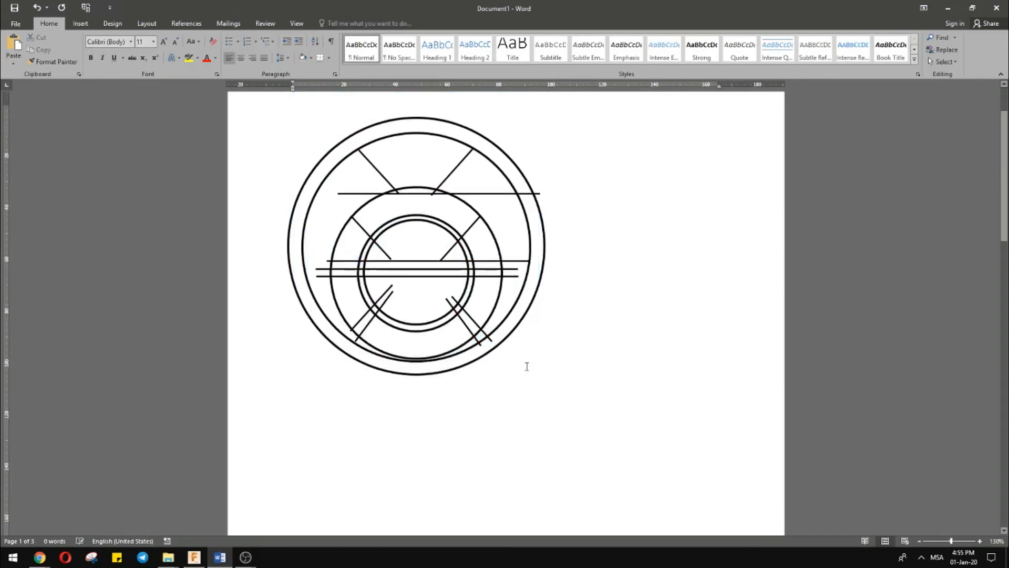
Print one copy of all pages with only the traced outlines on the first page
scroll(527, 366, "up", 1)
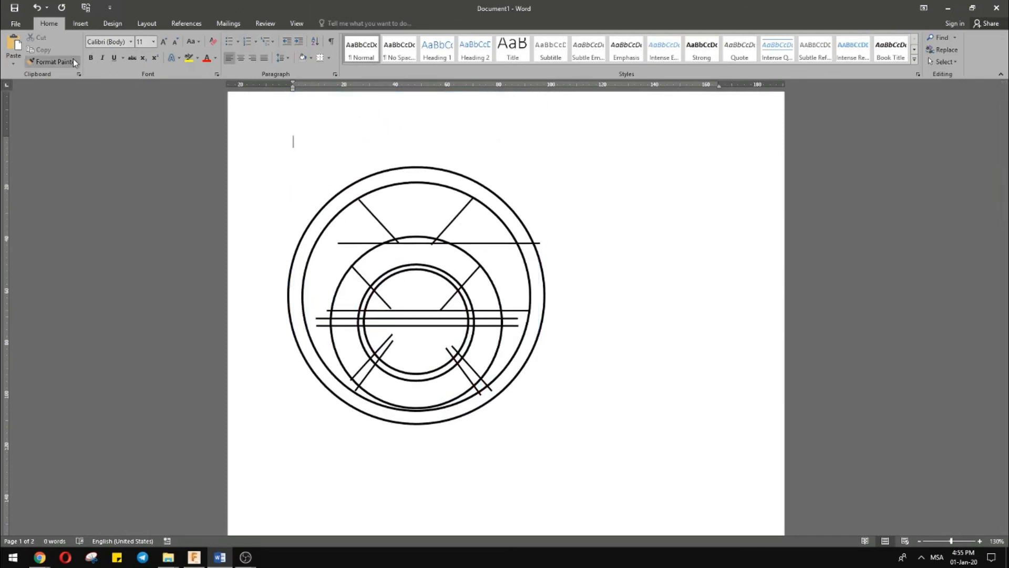
left_click(14, 23)
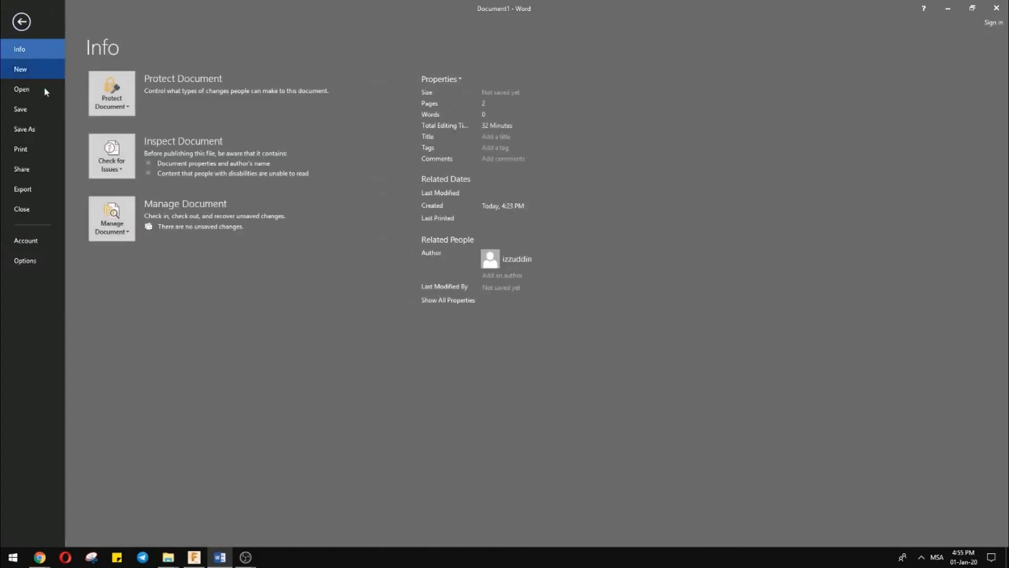
left_click(21, 23)
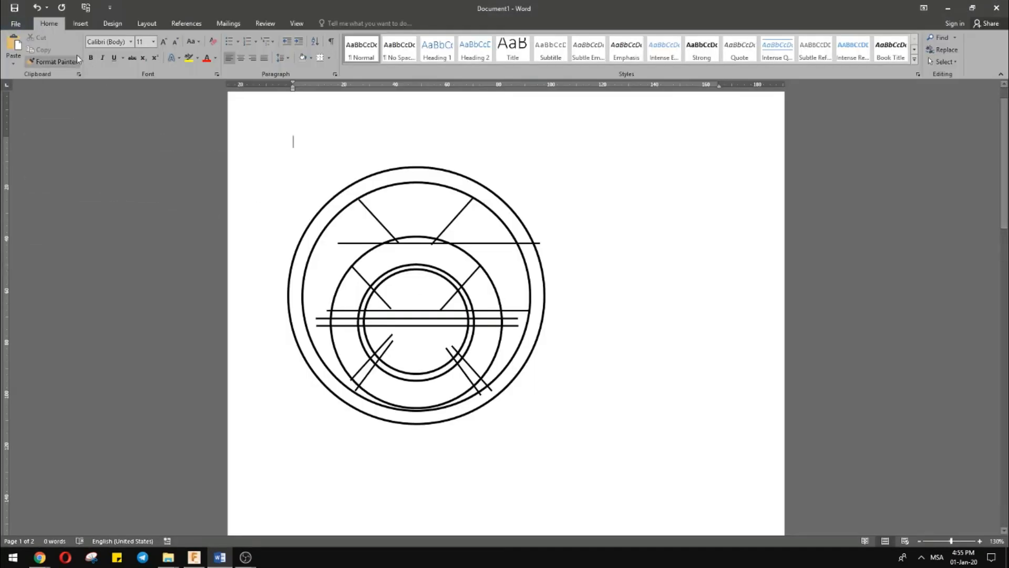
left_click(16, 24)
left_click(46, 149)
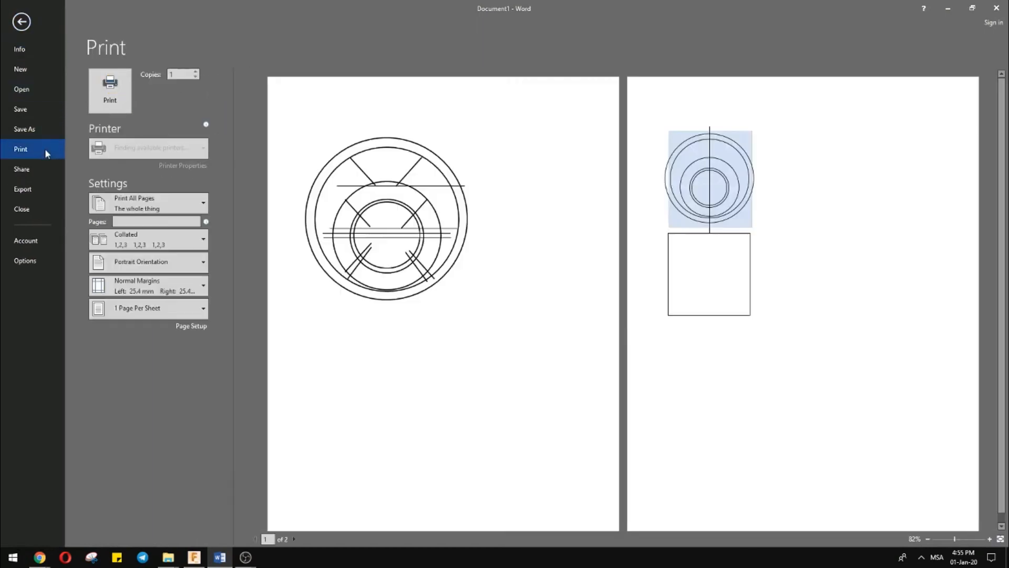
left_click(112, 93)
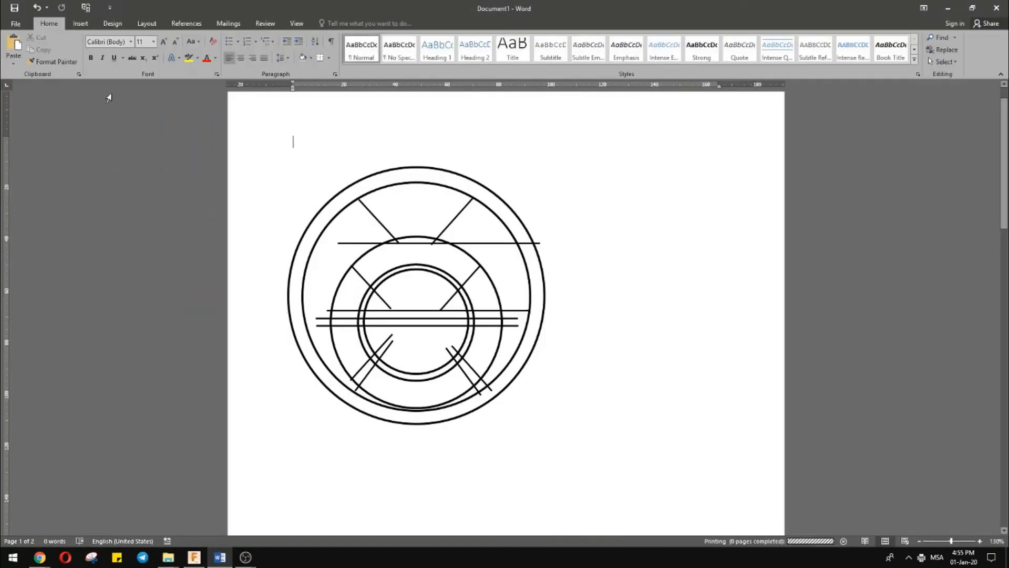